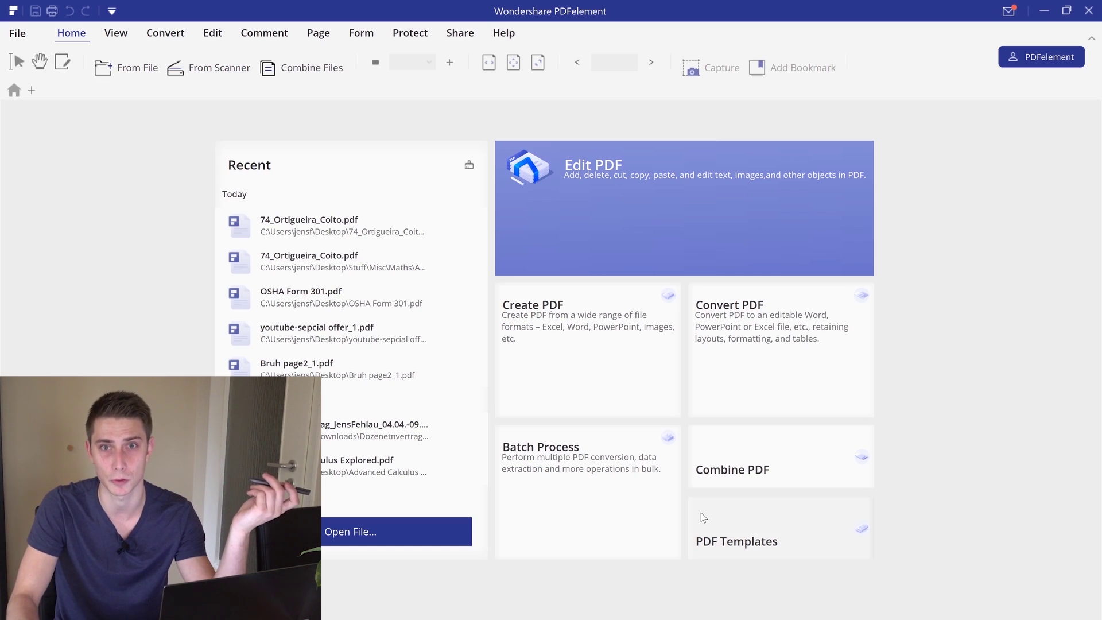
- Open 74_Ortigueira_Coito.pdf and add a 'bruh' text box right of the FROM DIFFERENCES TO DERIVATIVES title
click(349, 261)
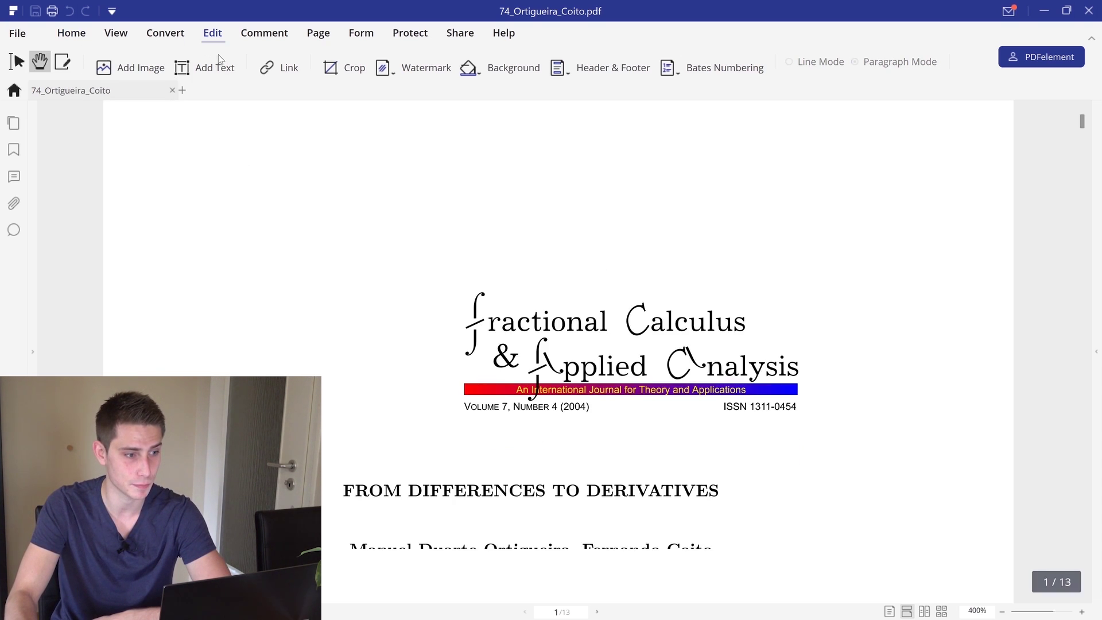
click(205, 74)
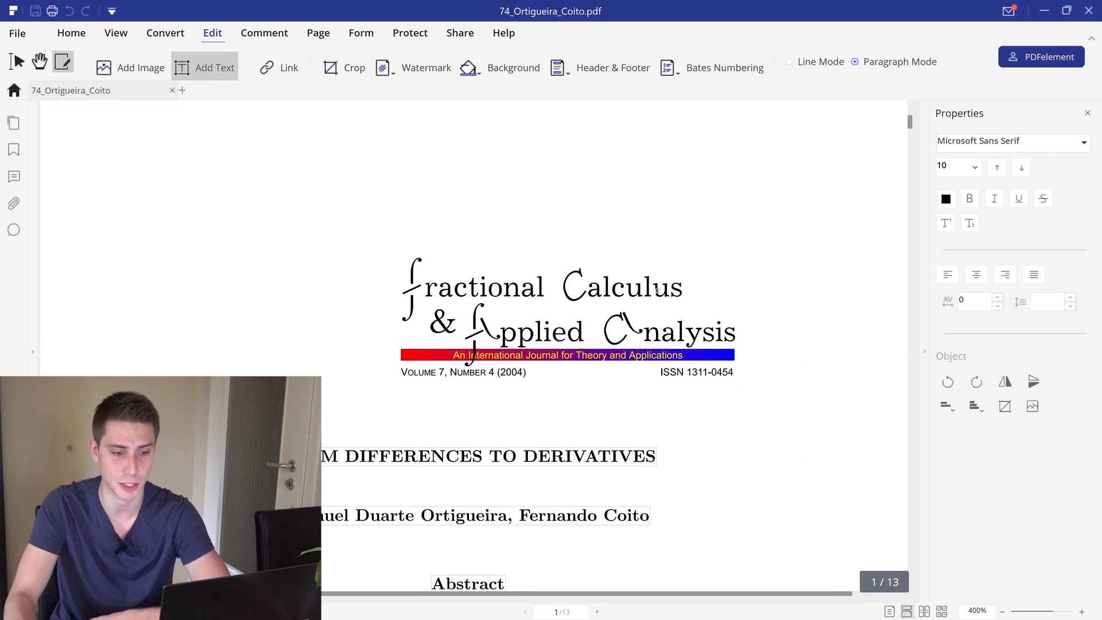
click(711, 446)
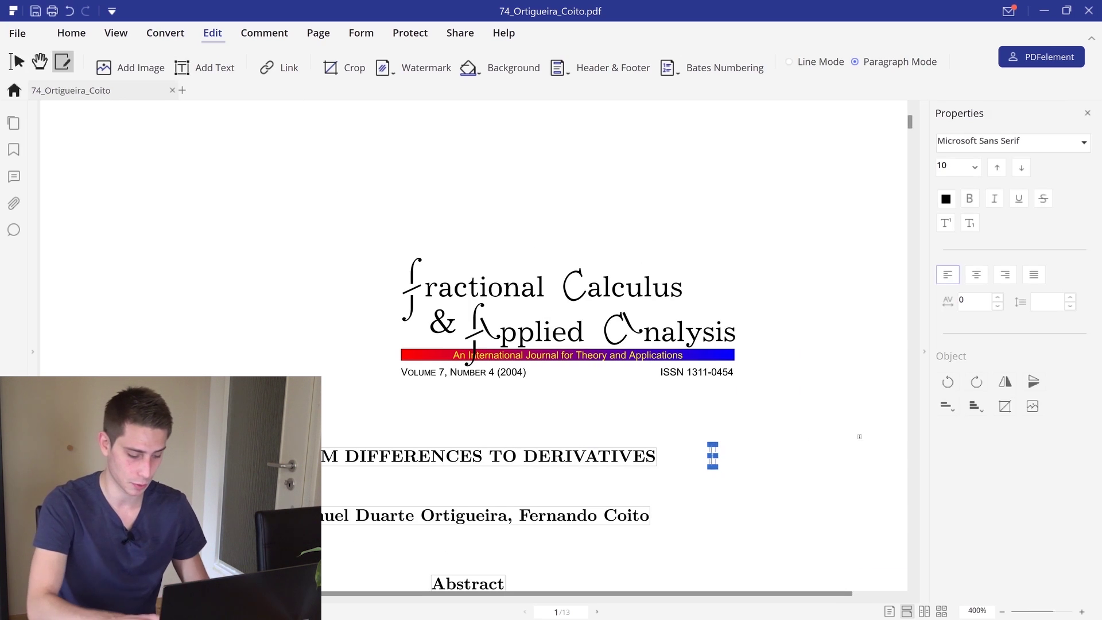
text(bruh)
click(898, 316)
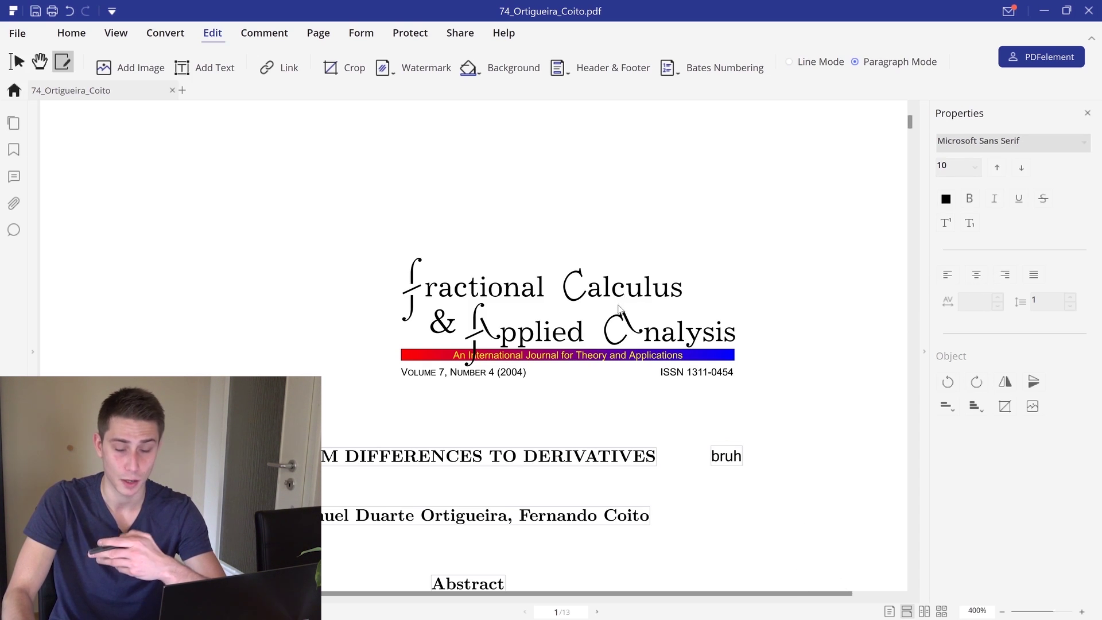
scroll(628, 333, down, 1)
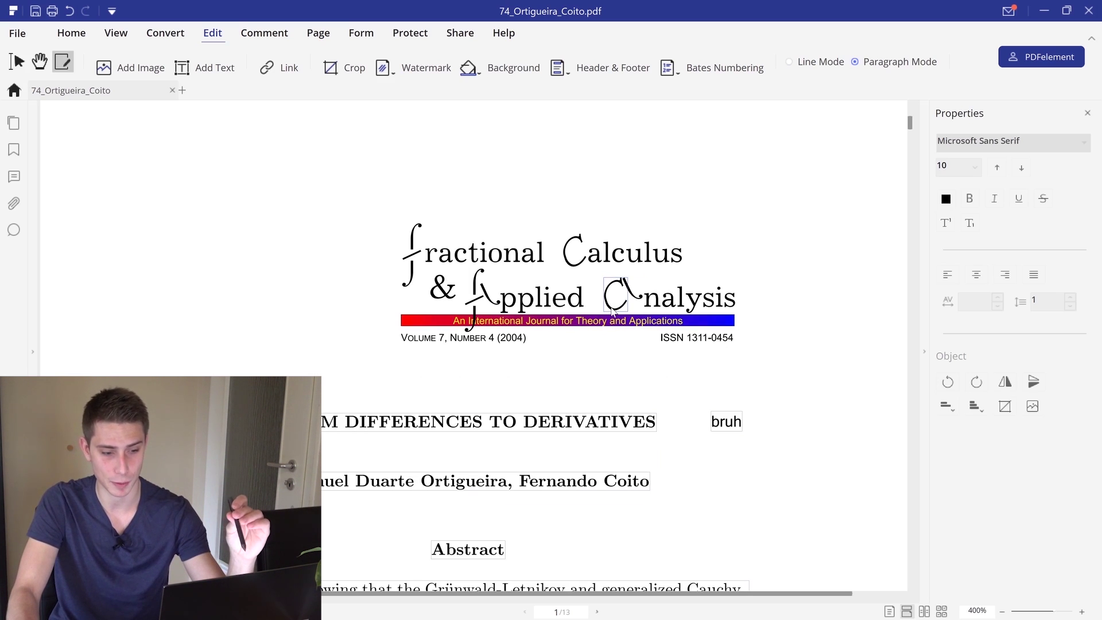
scroll(529, 304, down, 3)
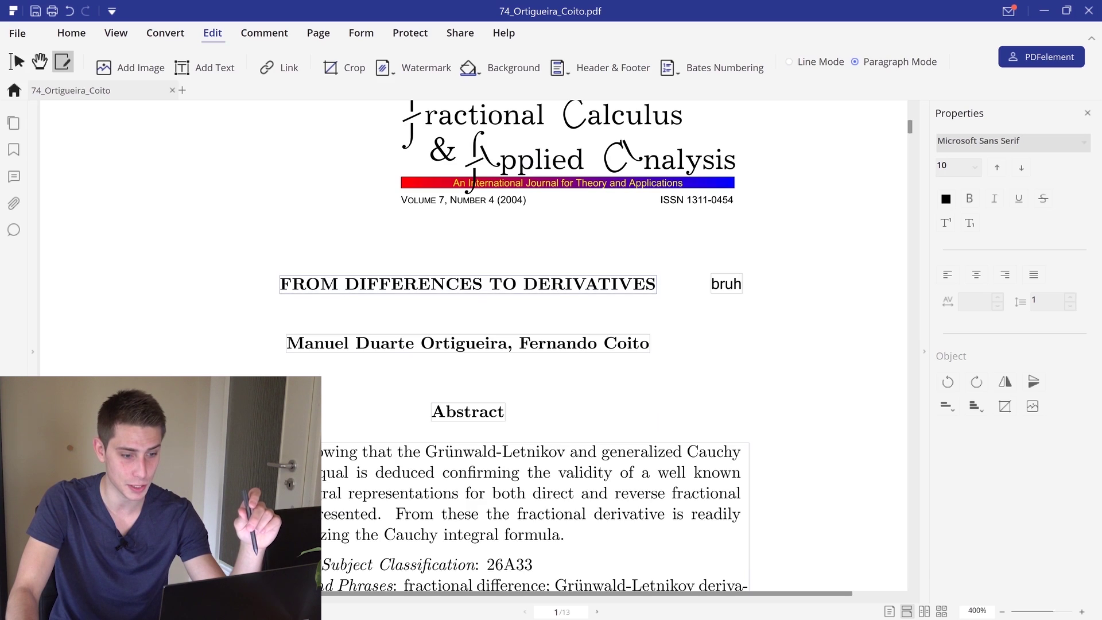
- Insert 'bruh' after DERI so the title reads FROM DIFFERENCES TO DERIbruhVATIVES
click(565, 284)
drag(566, 284, 431, 284)
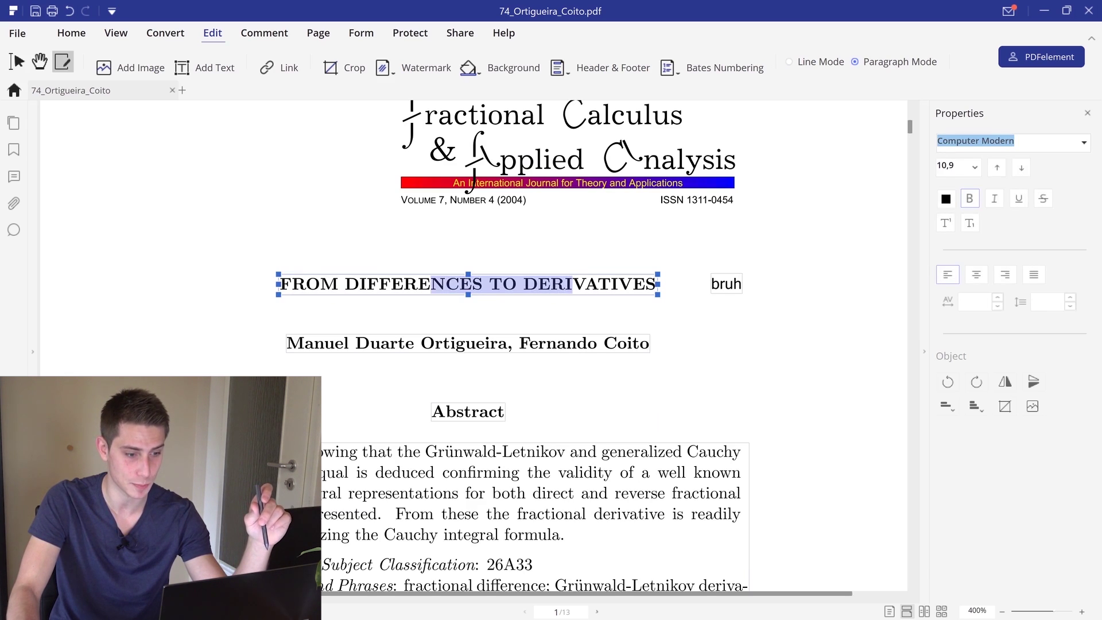
click(472, 284)
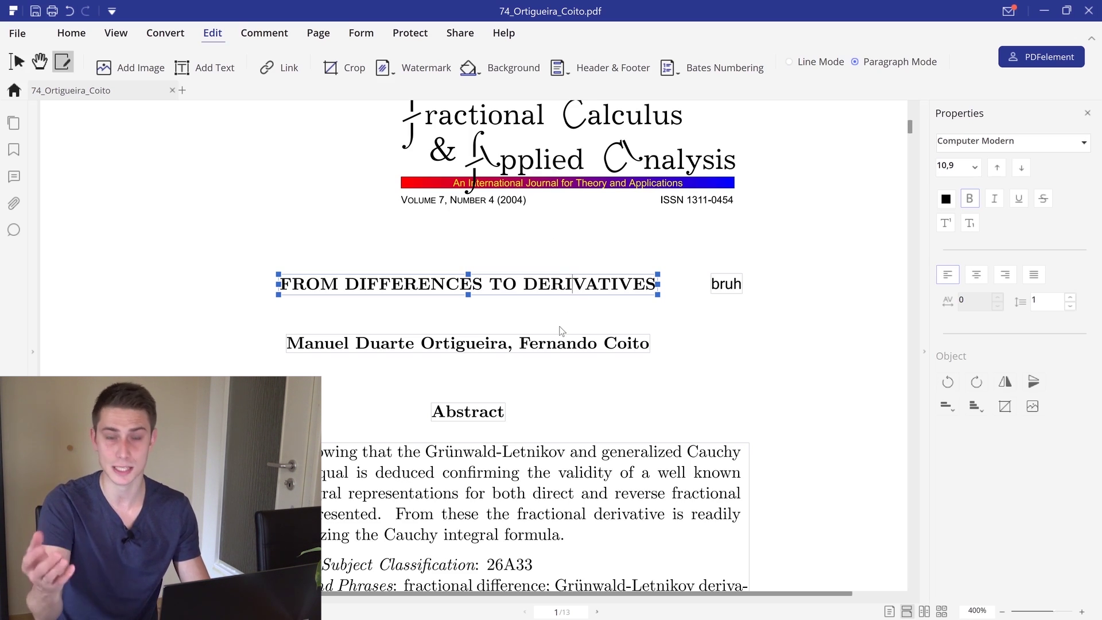
text(b)
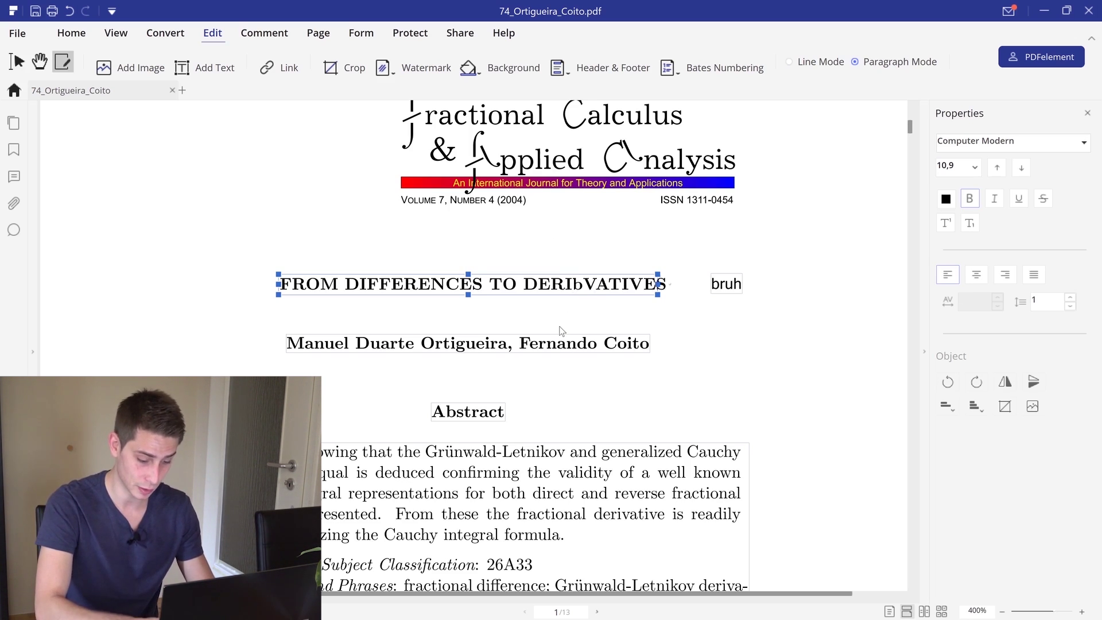
text(ruh)
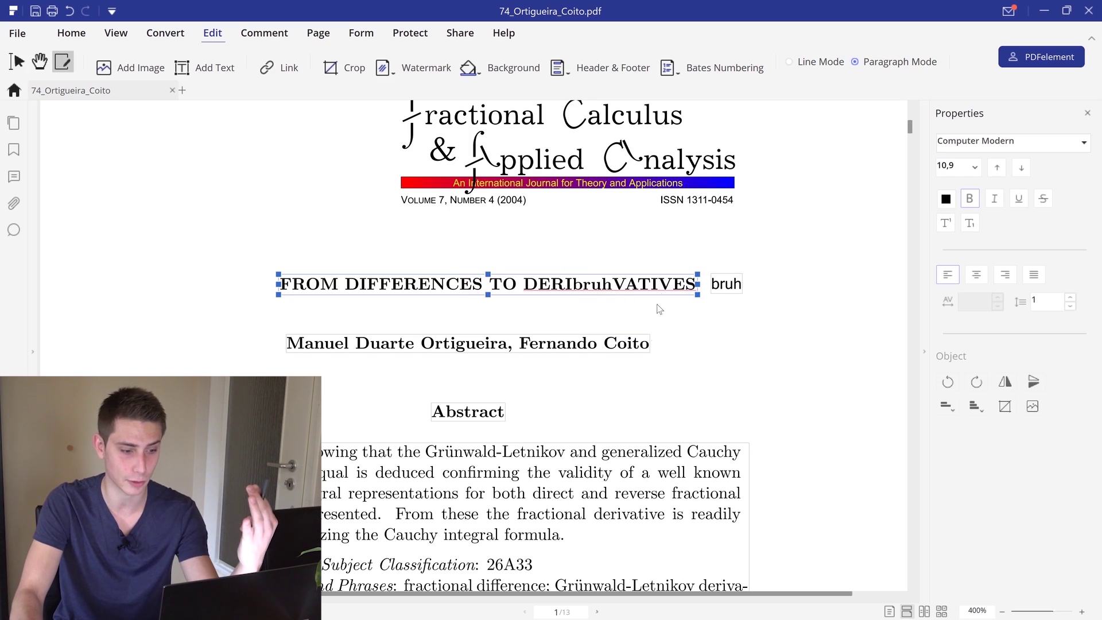
- Select the abstract paragraph, then scroll down to the Figure 1 U shaped contour diagram on page 3
scroll(674, 379, down, 3)
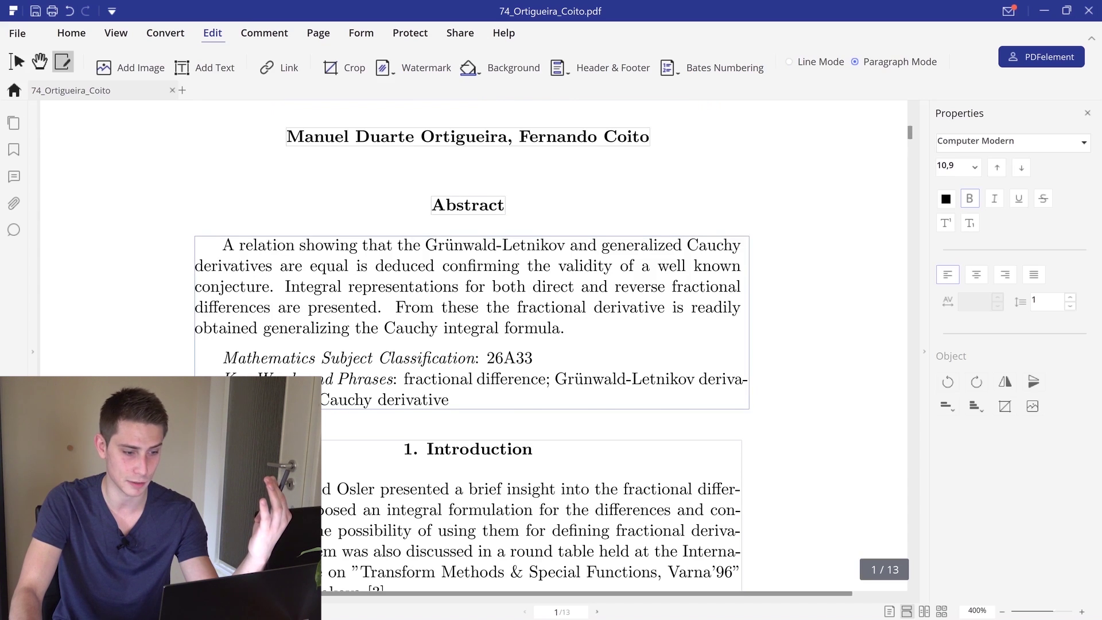
click(422, 356)
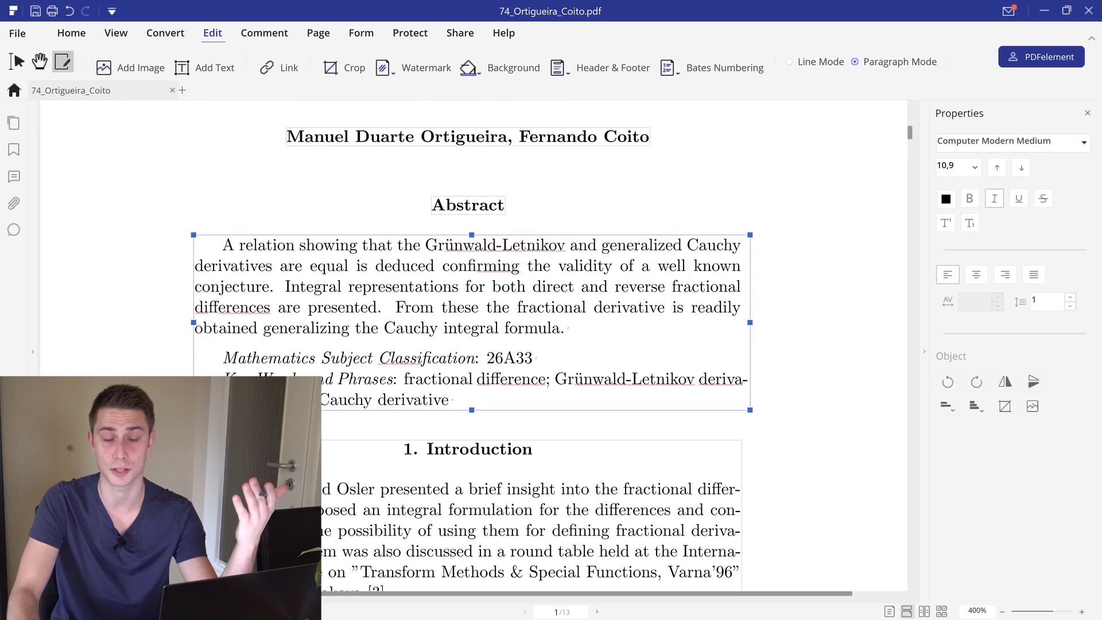
scroll(470, 344, down, 5)
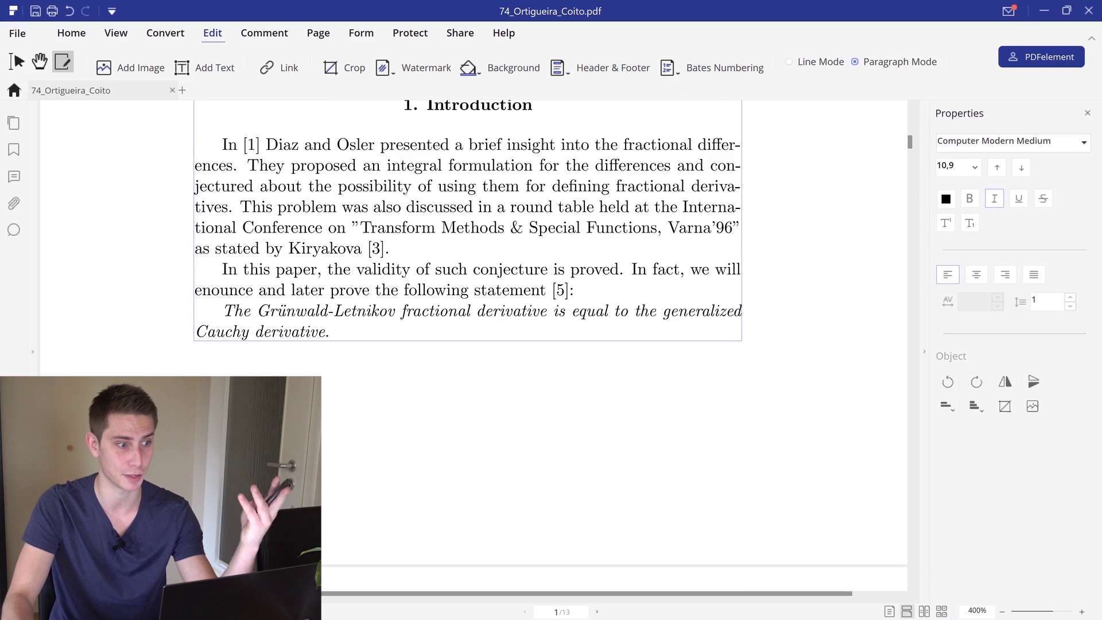
scroll(701, 160, down, 10)
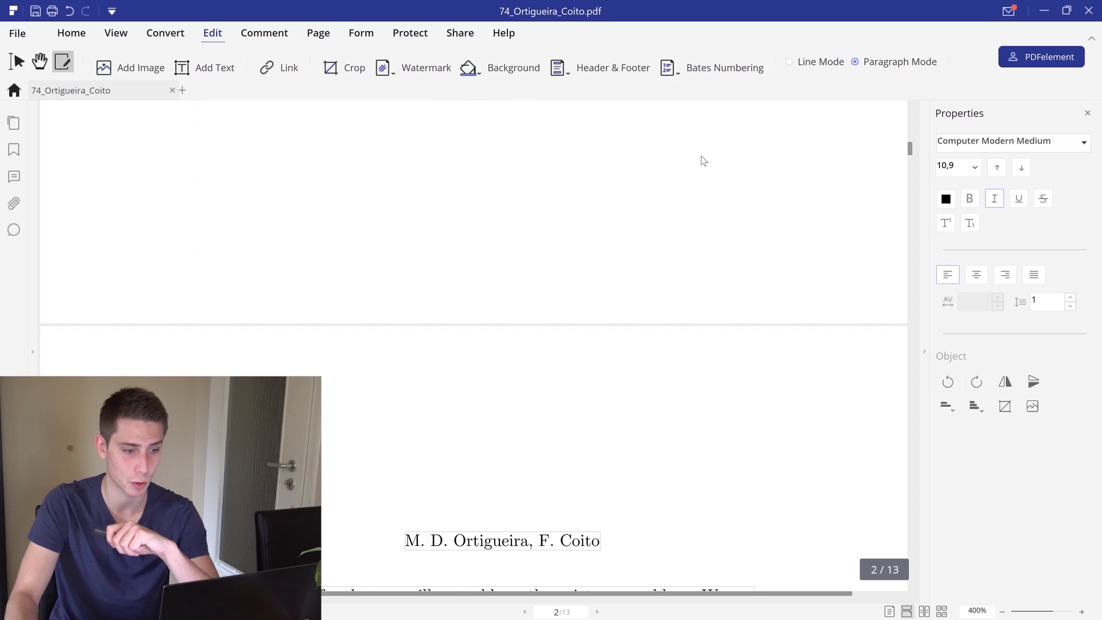
scroll(706, 212, down, 12)
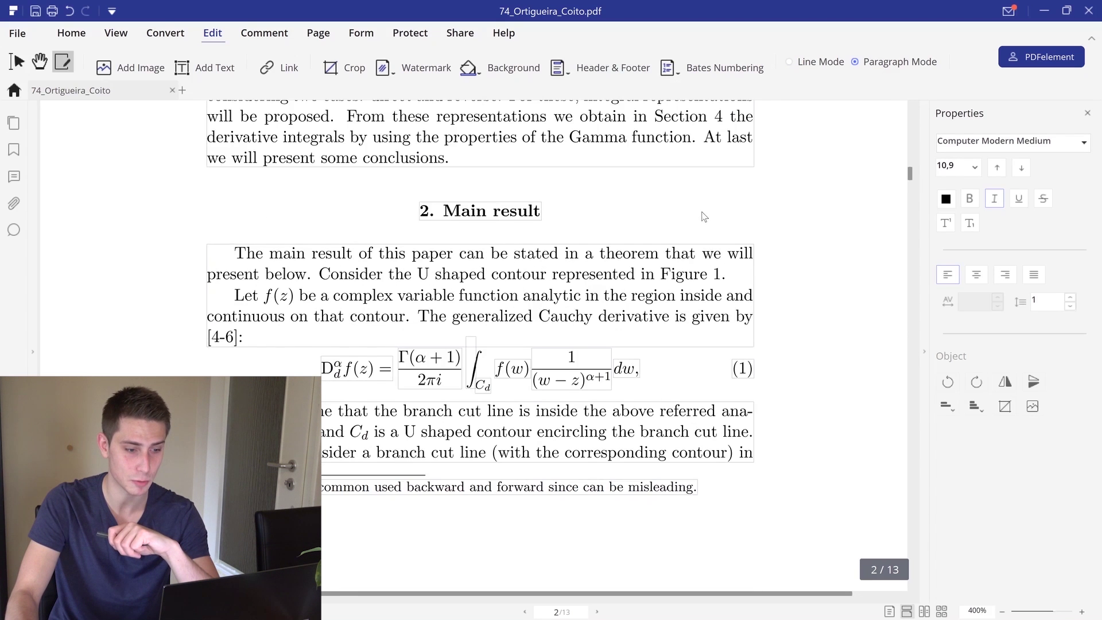
scroll(705, 230, down, 3)
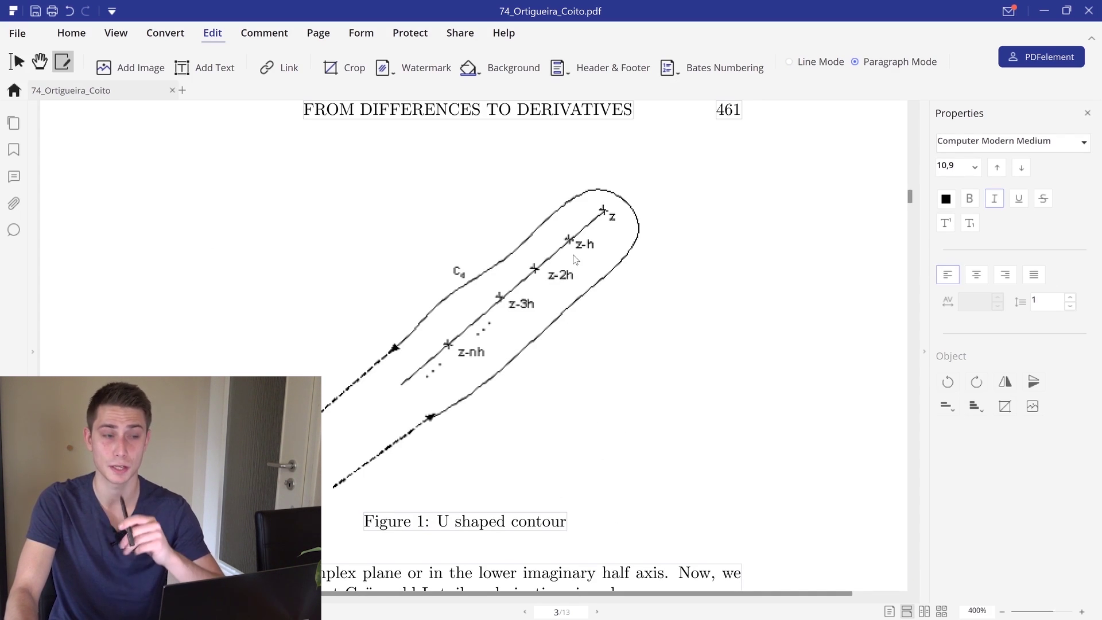
- Select the U shaped contour figure and make it slightly narrower
click(39, 60)
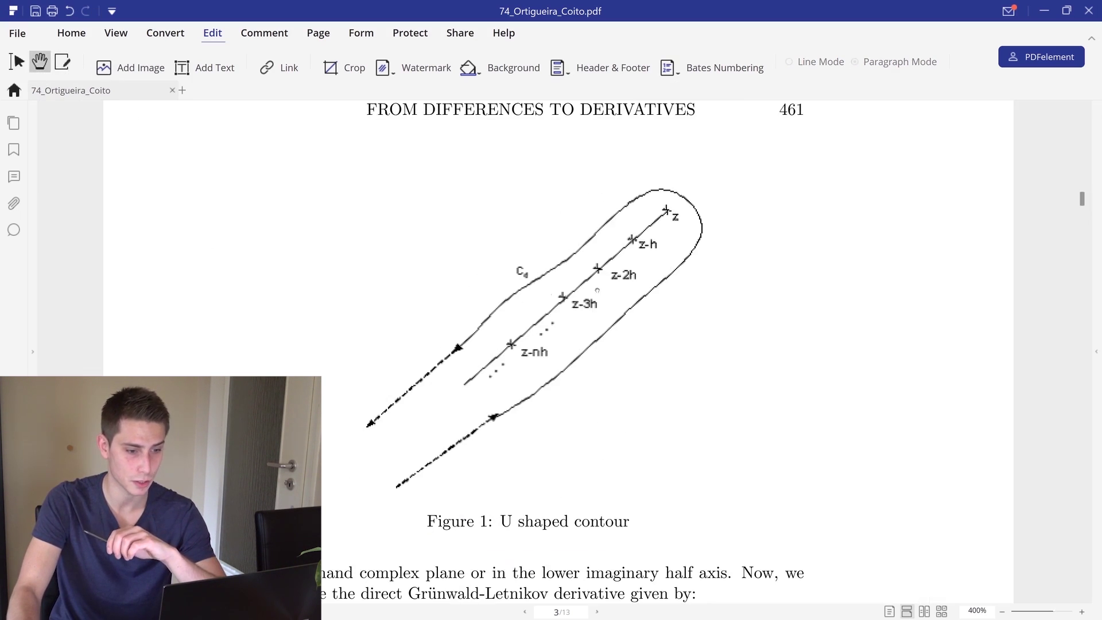
click(63, 61)
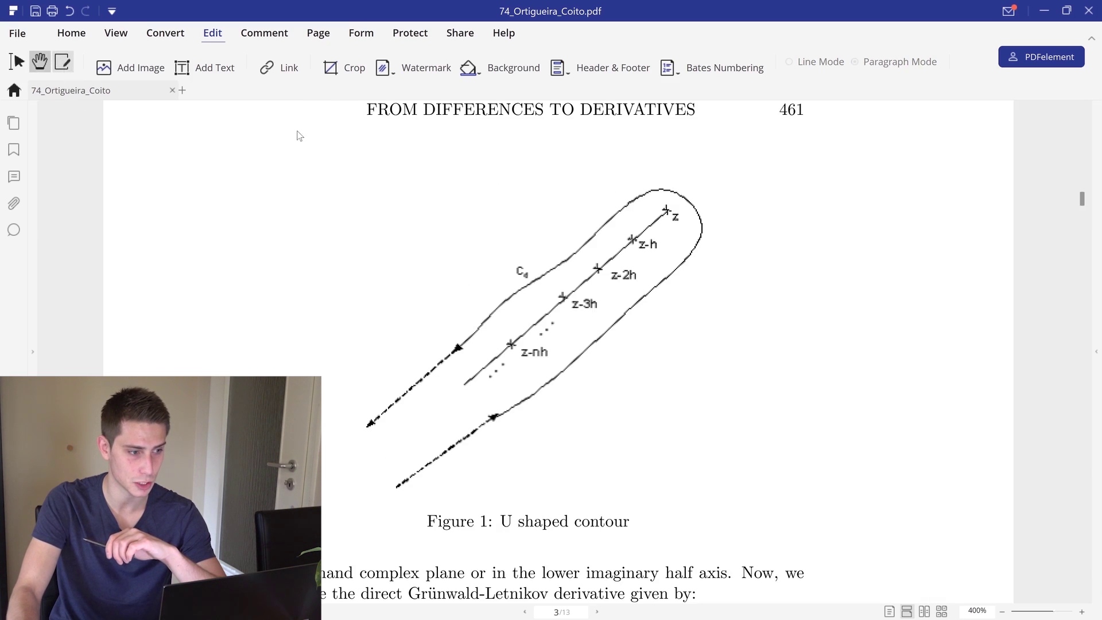
click(515, 288)
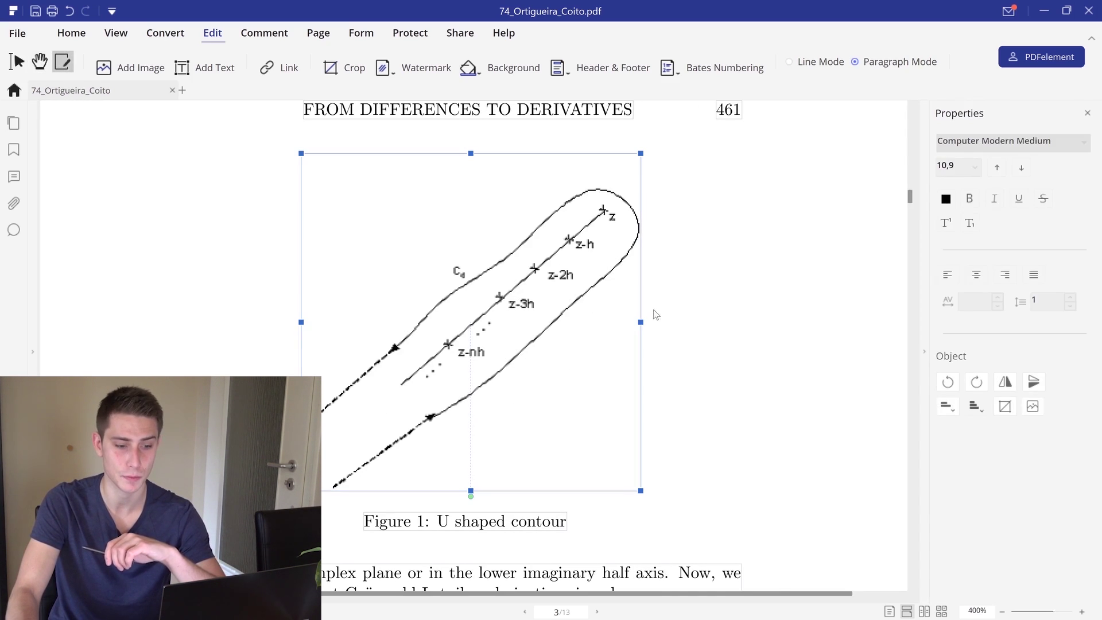
drag(640, 322, 618, 322)
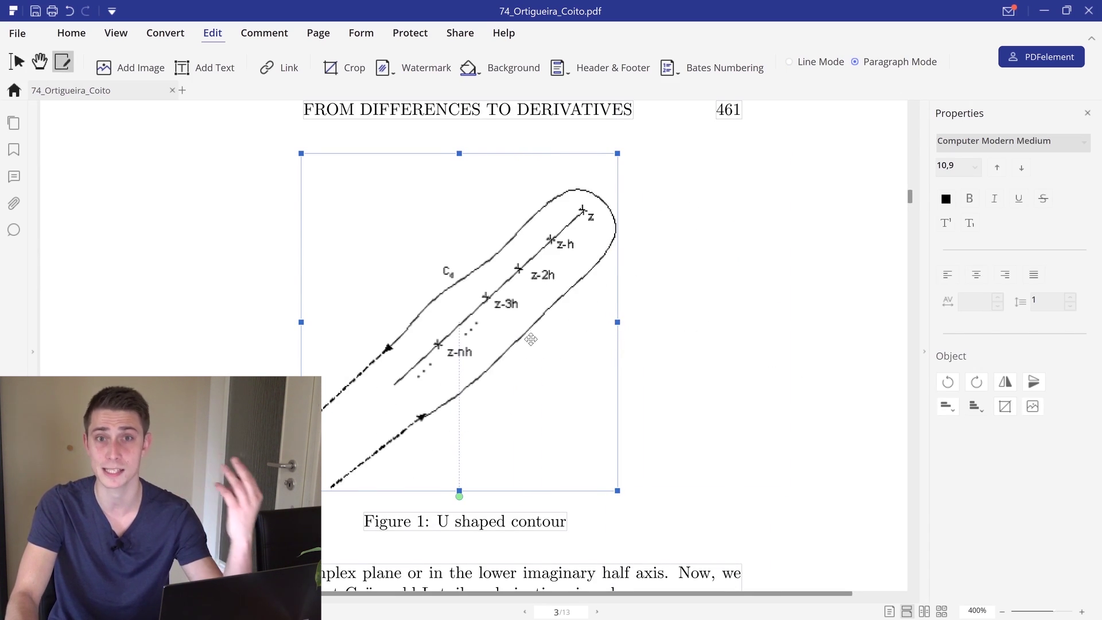
- Extract the figure and save it as 74_Ortigueira_Coito.jpg on the Desktop
right_click(556, 278)
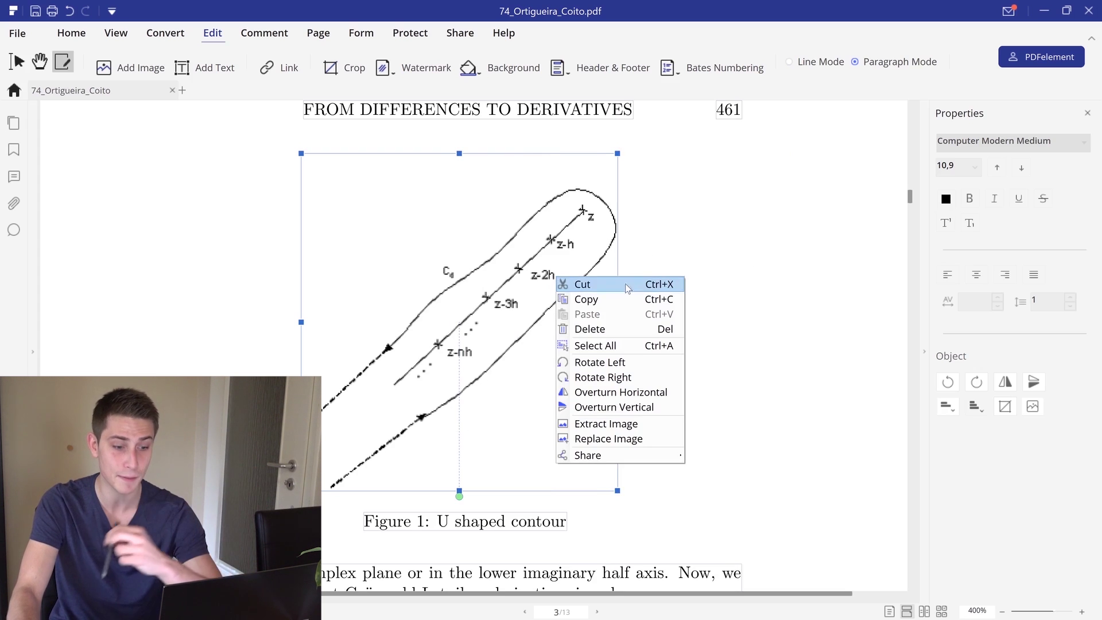
click(607, 424)
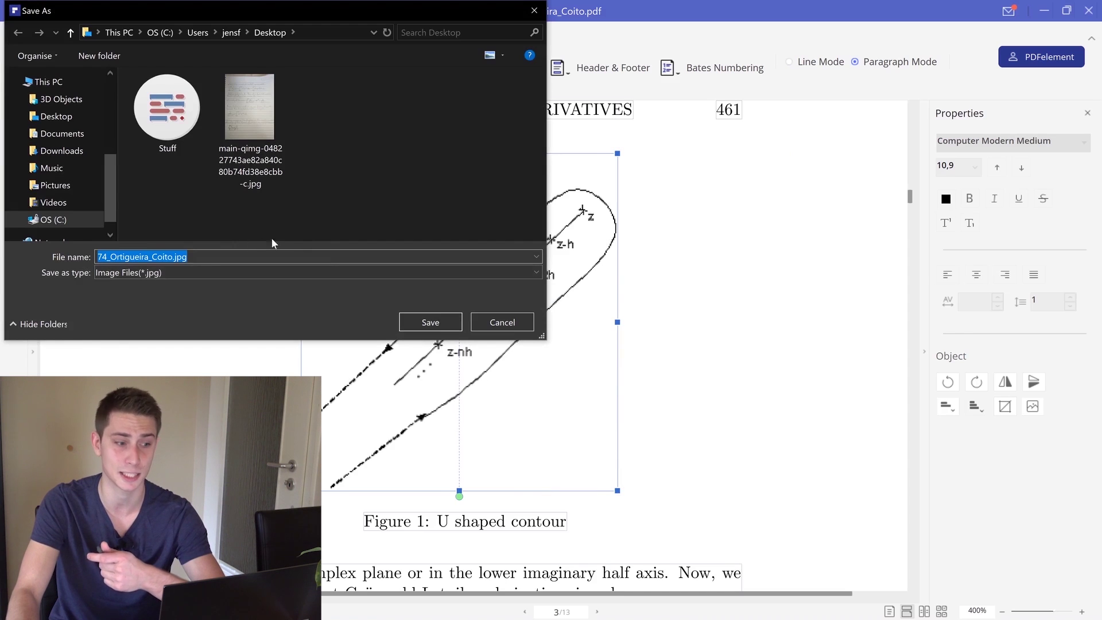
click(430, 323)
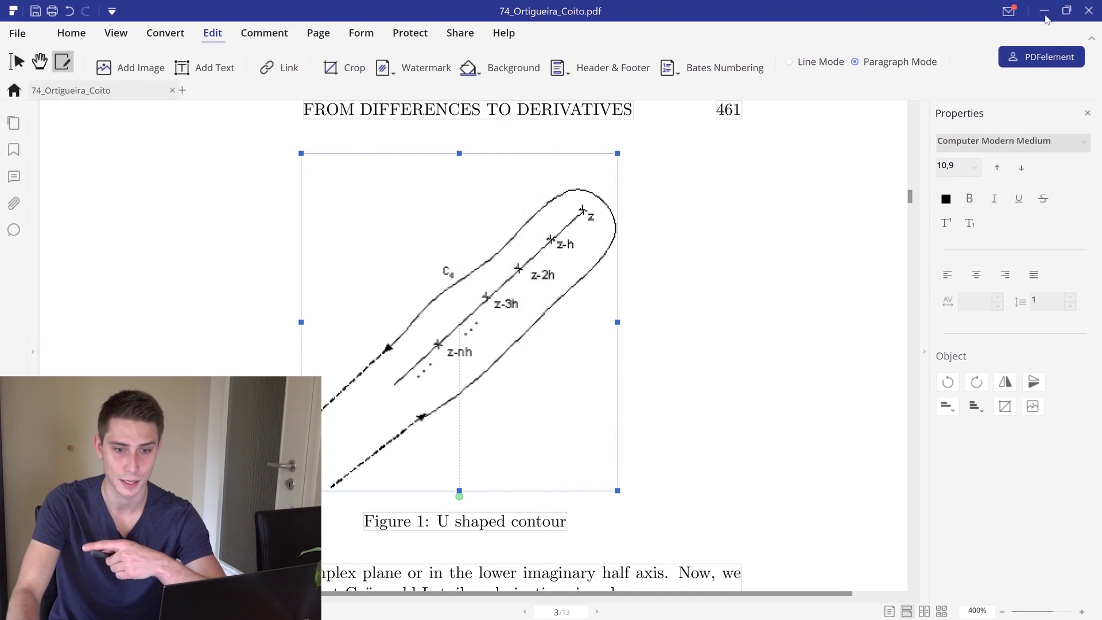
click(1045, 11)
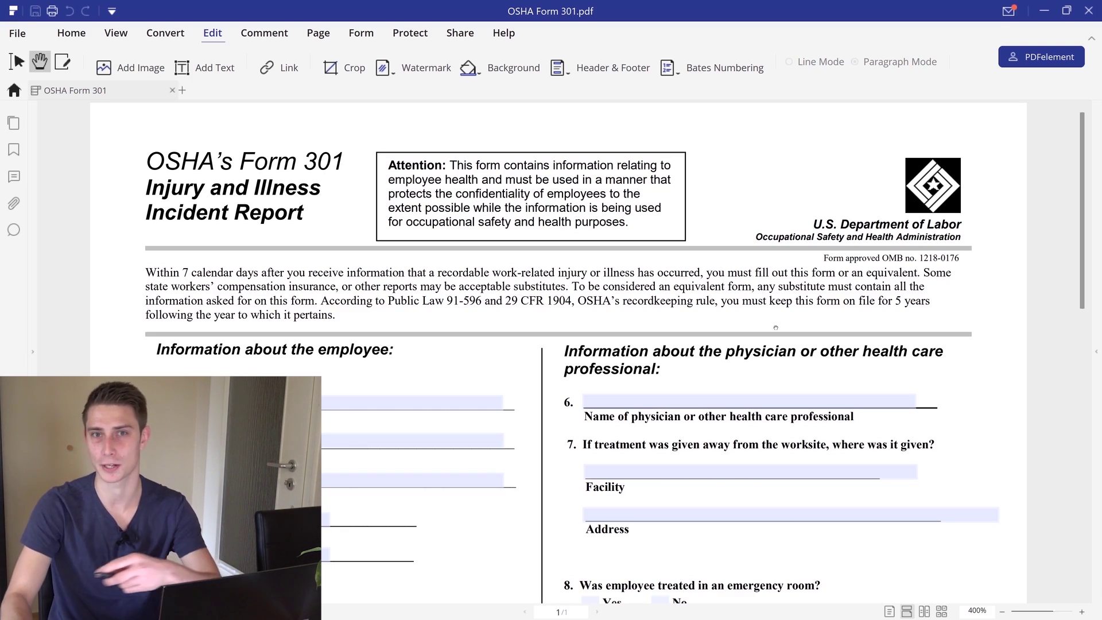
- On OSHA Form 301, move into the form fields and begin entering the employee's full name
click(749, 400)
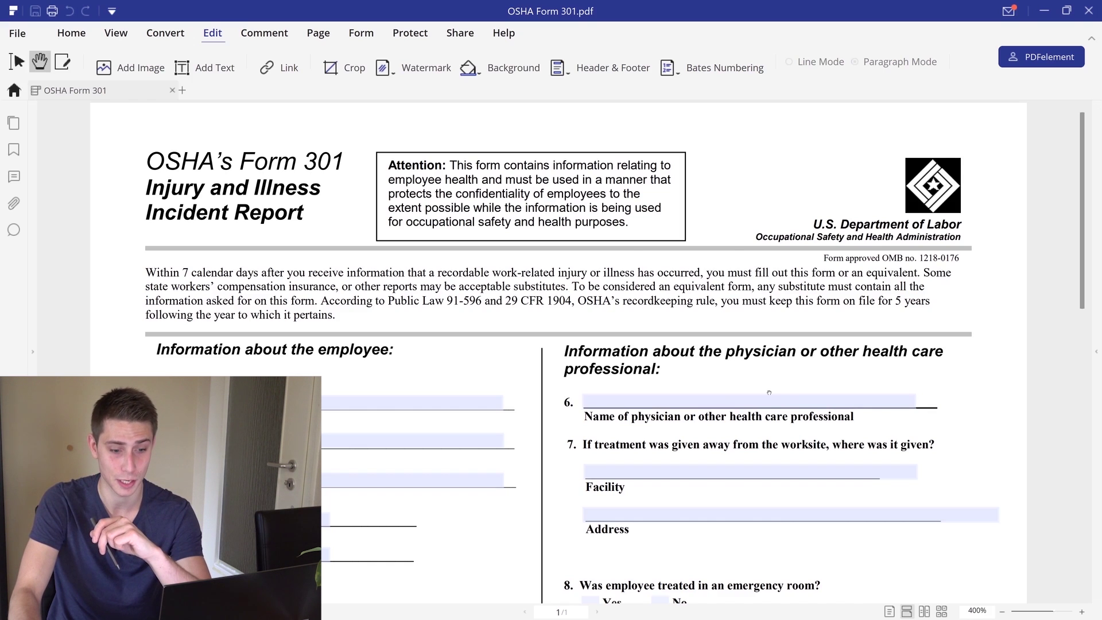
scroll(769, 392, down, 1)
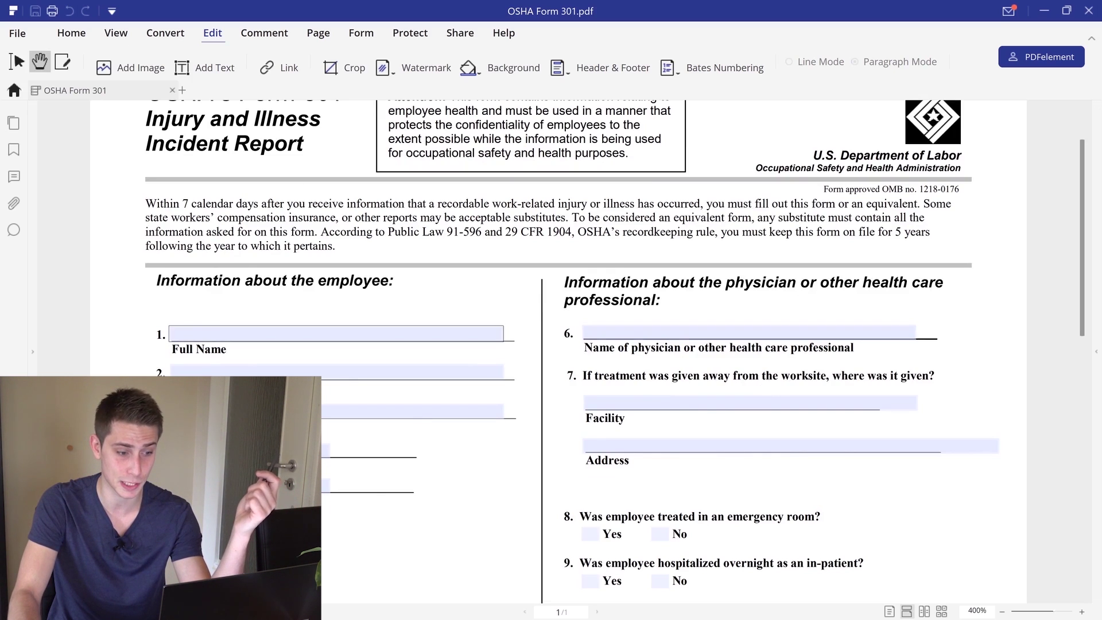
click(337, 334)
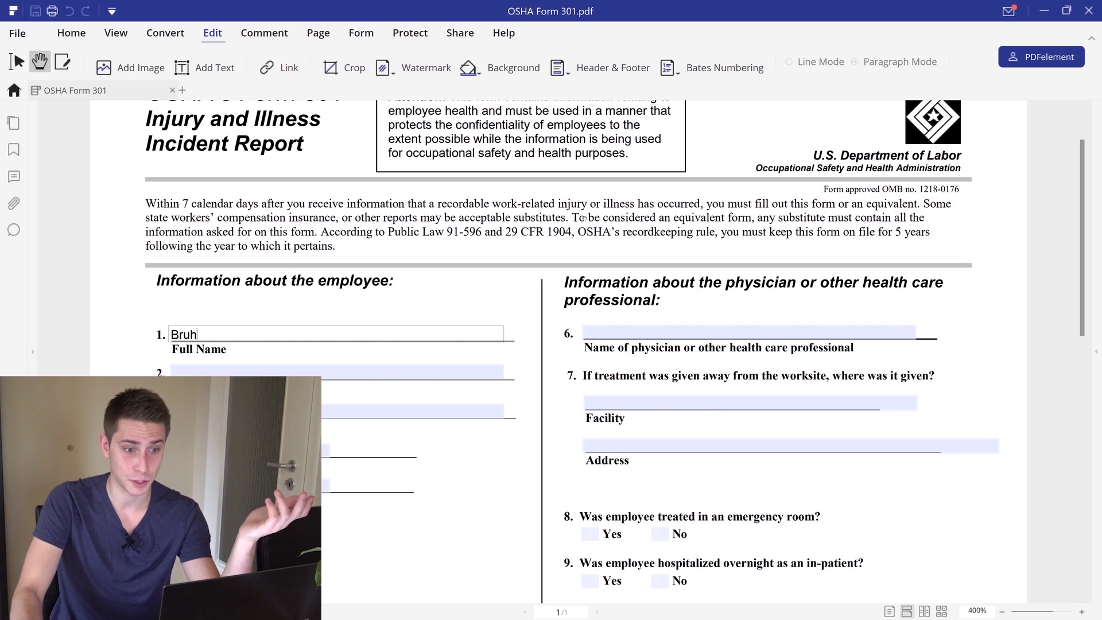
- Commit the name, place a digital signature field beside items 8 and 9, and exit form editing
key(Return)
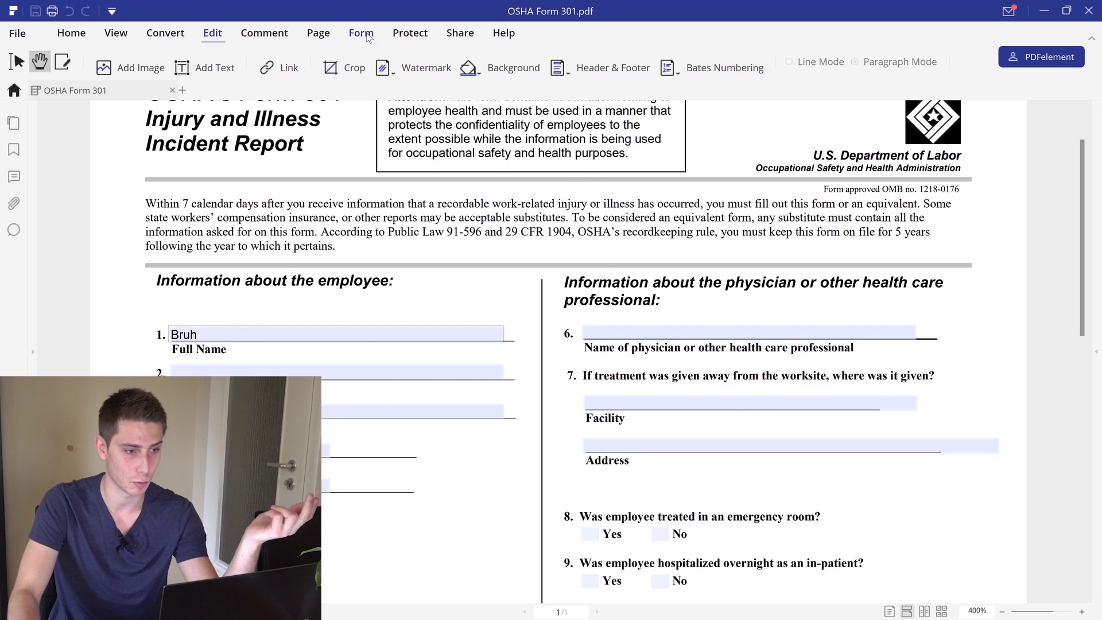
click(361, 30)
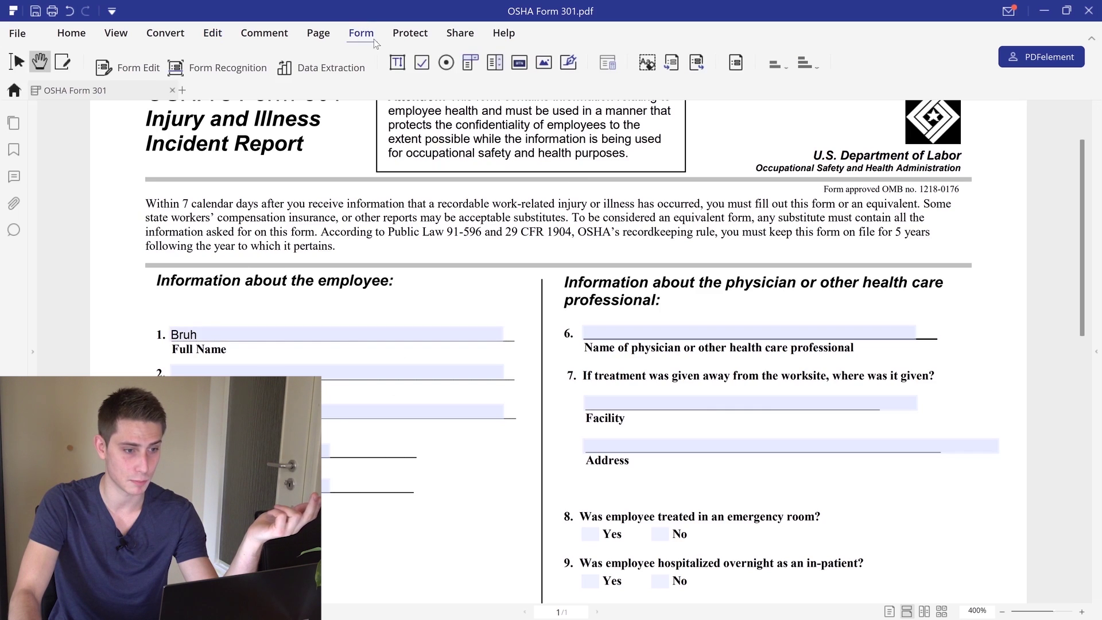
click(568, 62)
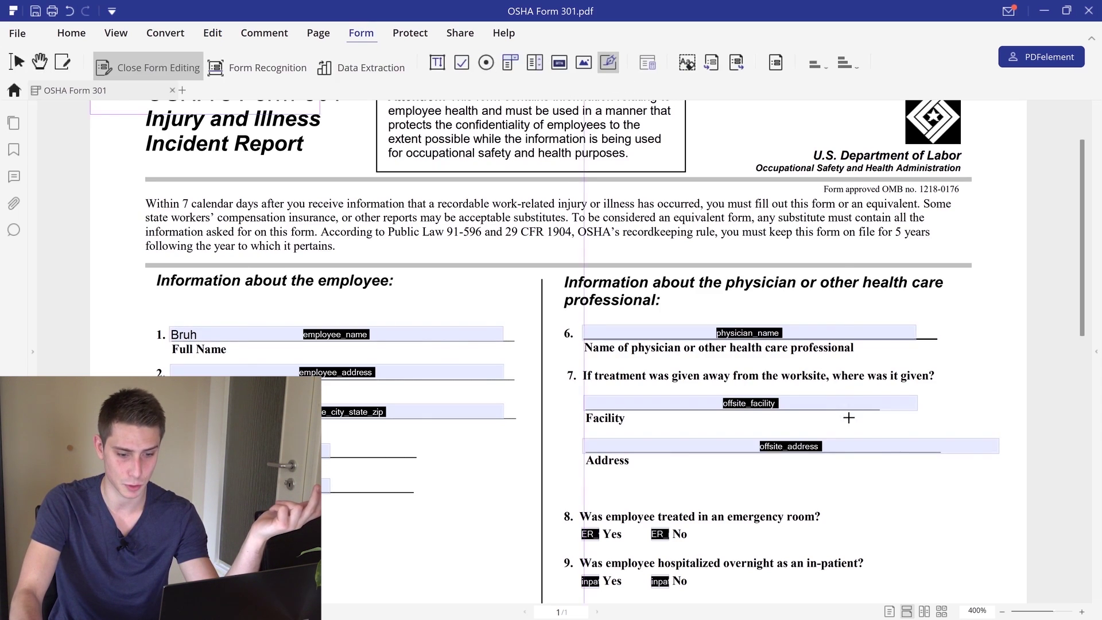
click(827, 490)
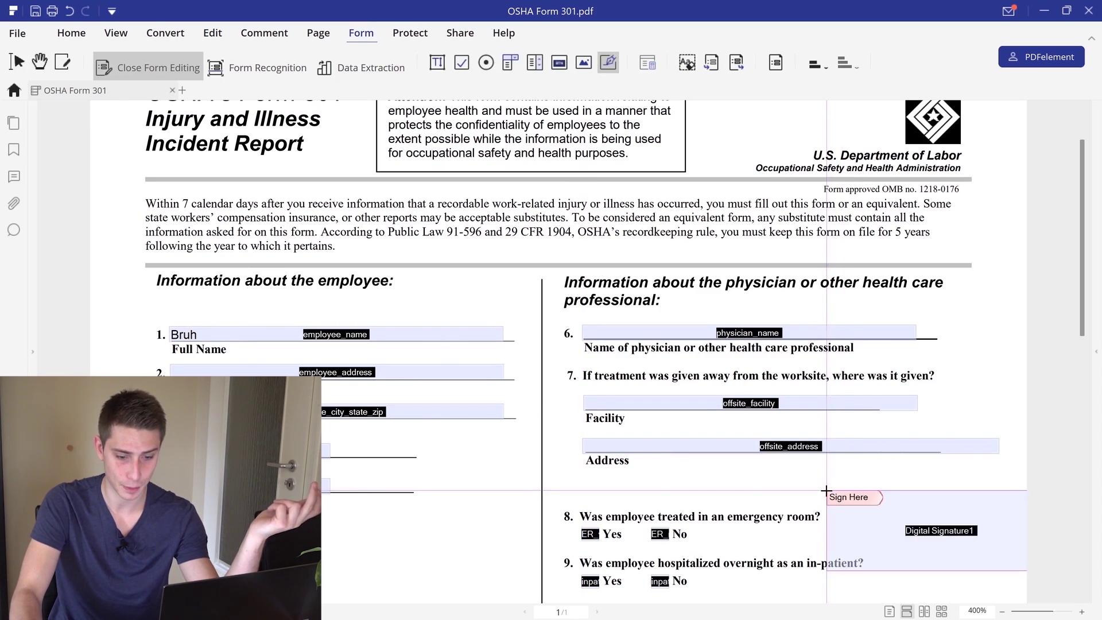
click(980, 489)
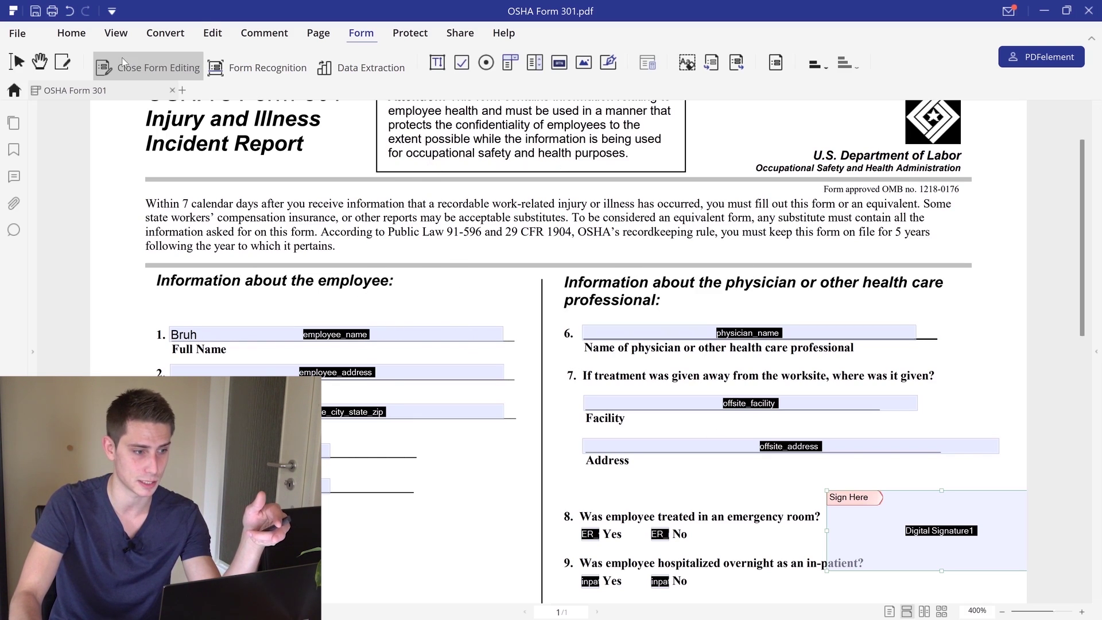
click(164, 72)
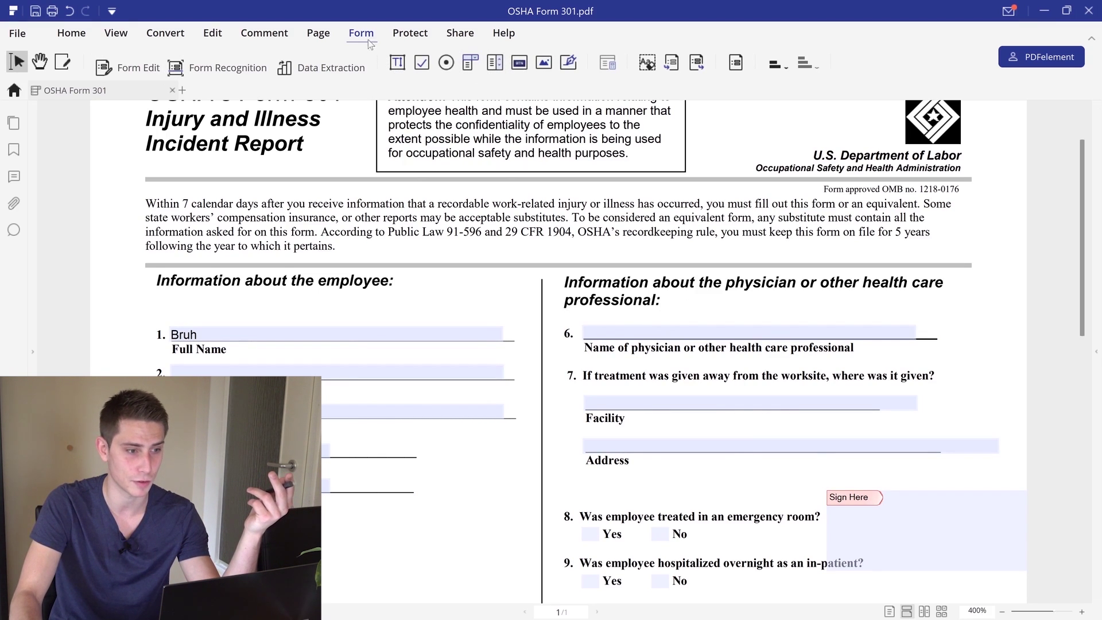
click(266, 32)
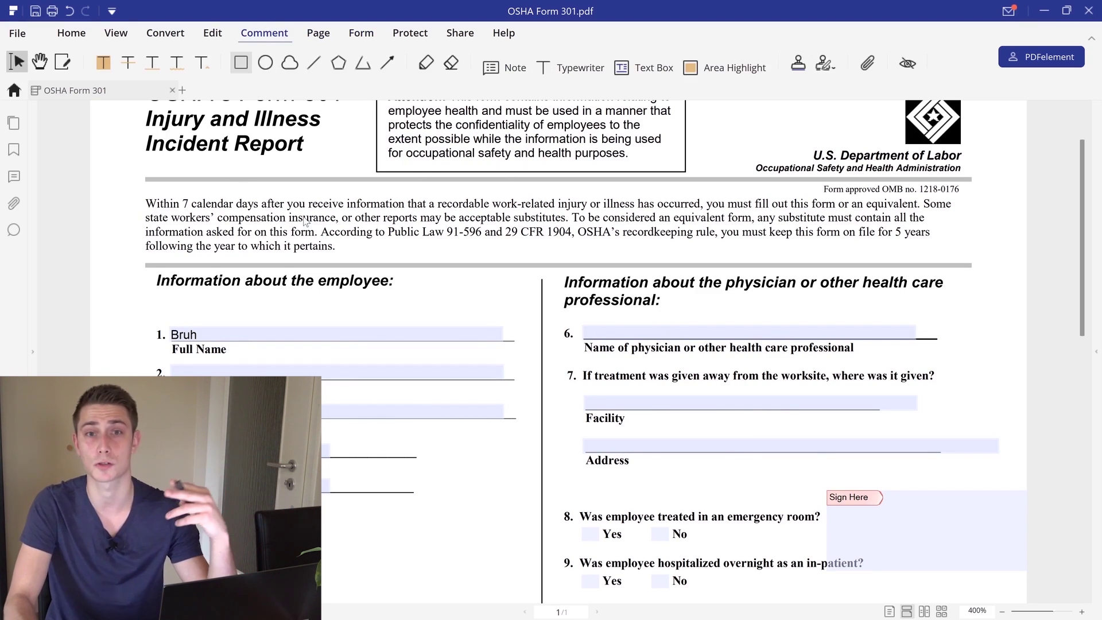
- Strike through the word Information in the physician section heading
scroll(421, 406, down, 2)
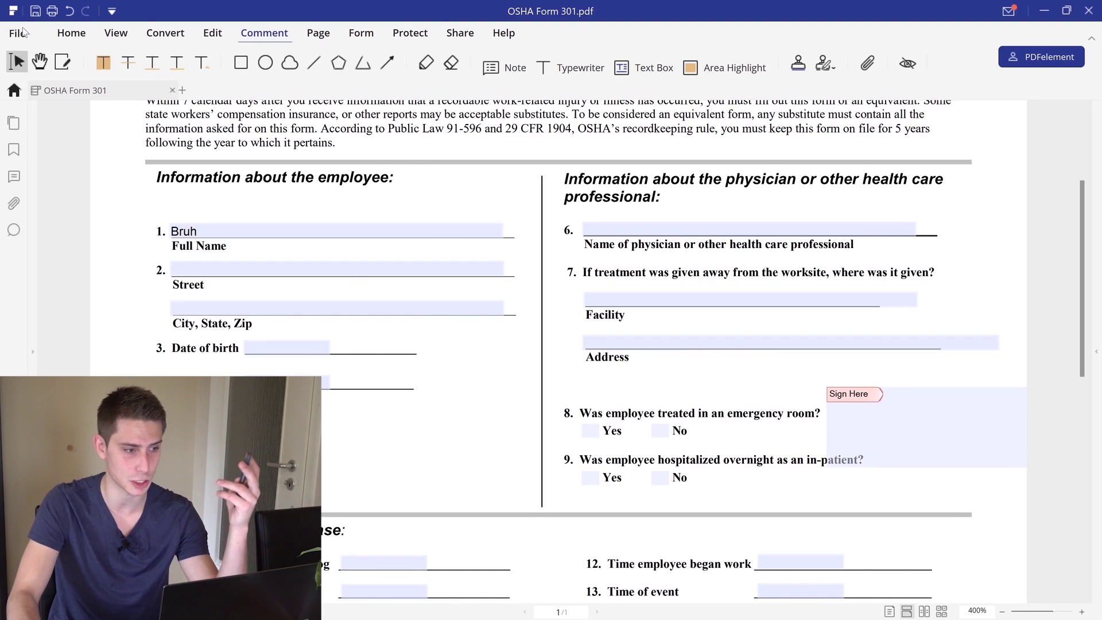
click(152, 62)
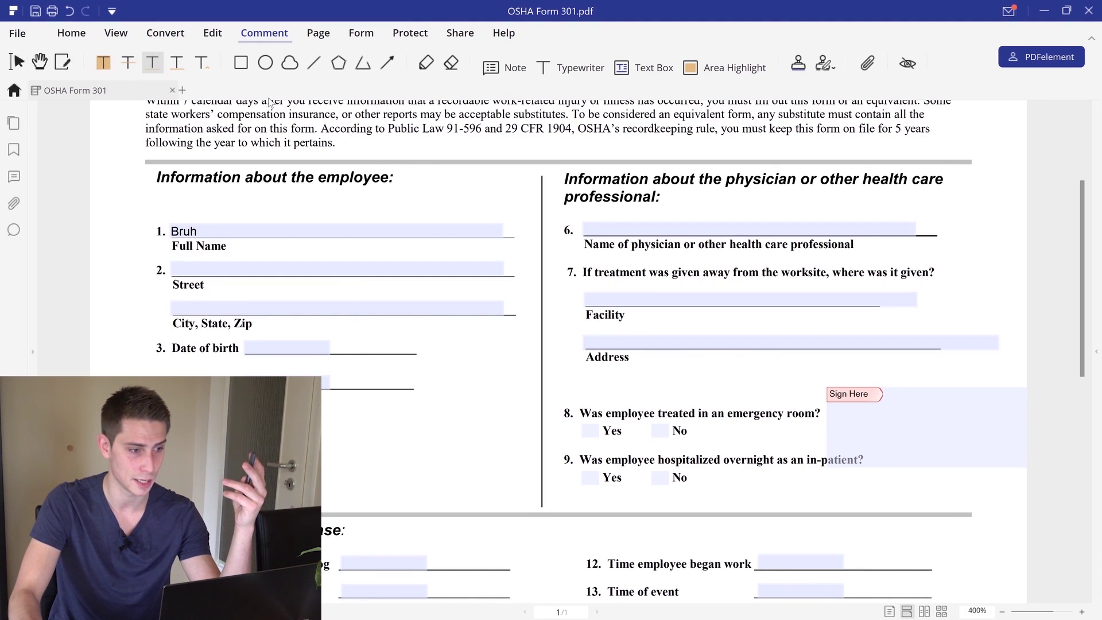
double_click(636, 178)
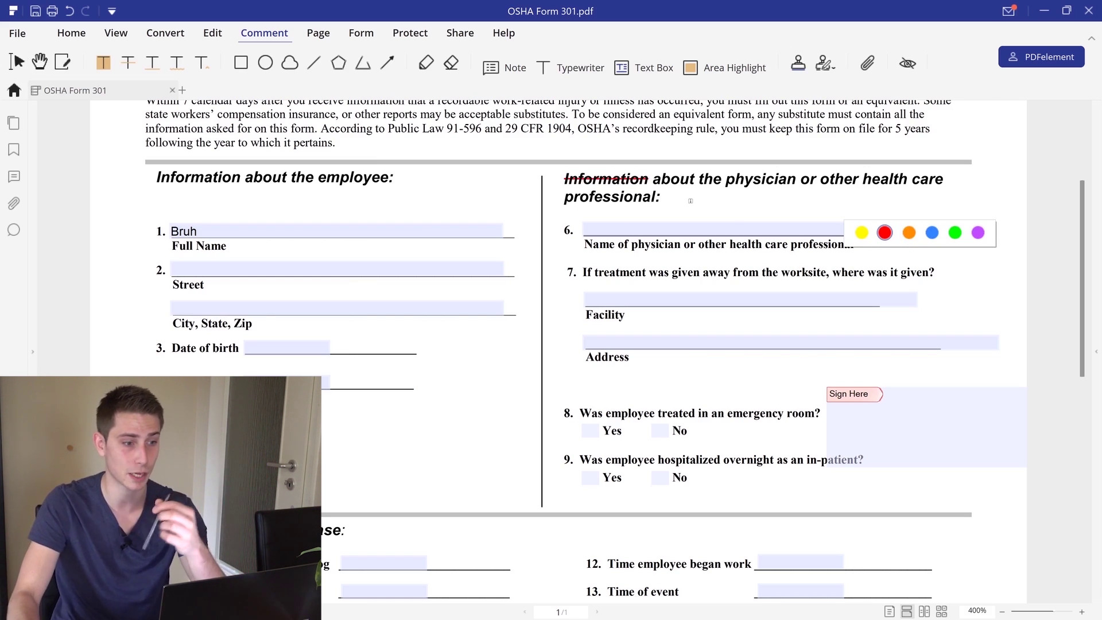
- Start a cloud outline on the page, then cancel it unfinished
click(292, 64)
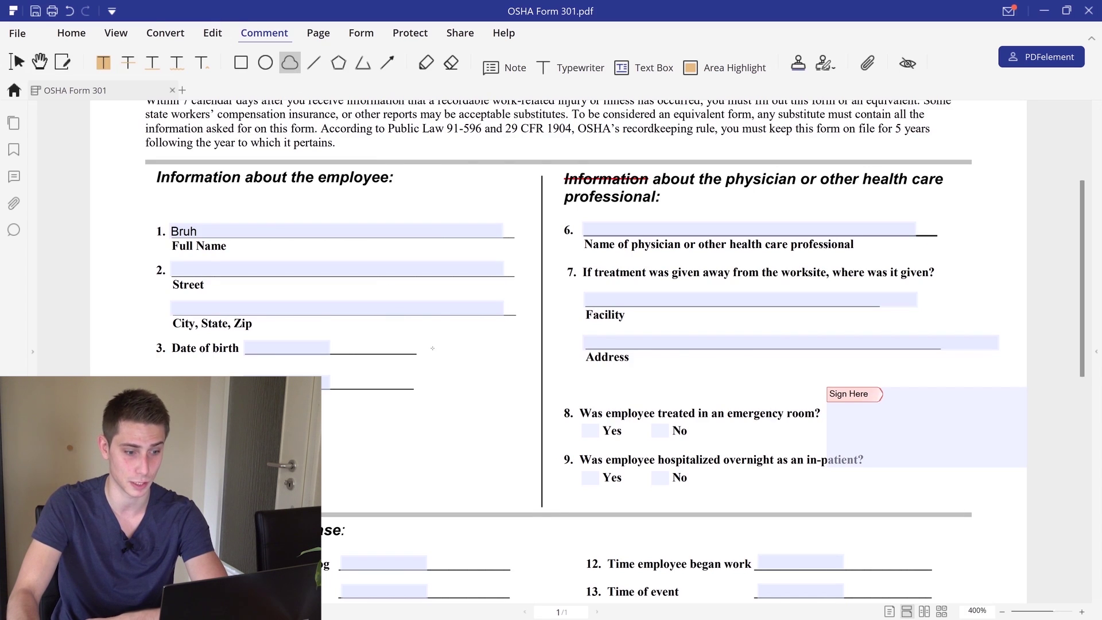
click(414, 349)
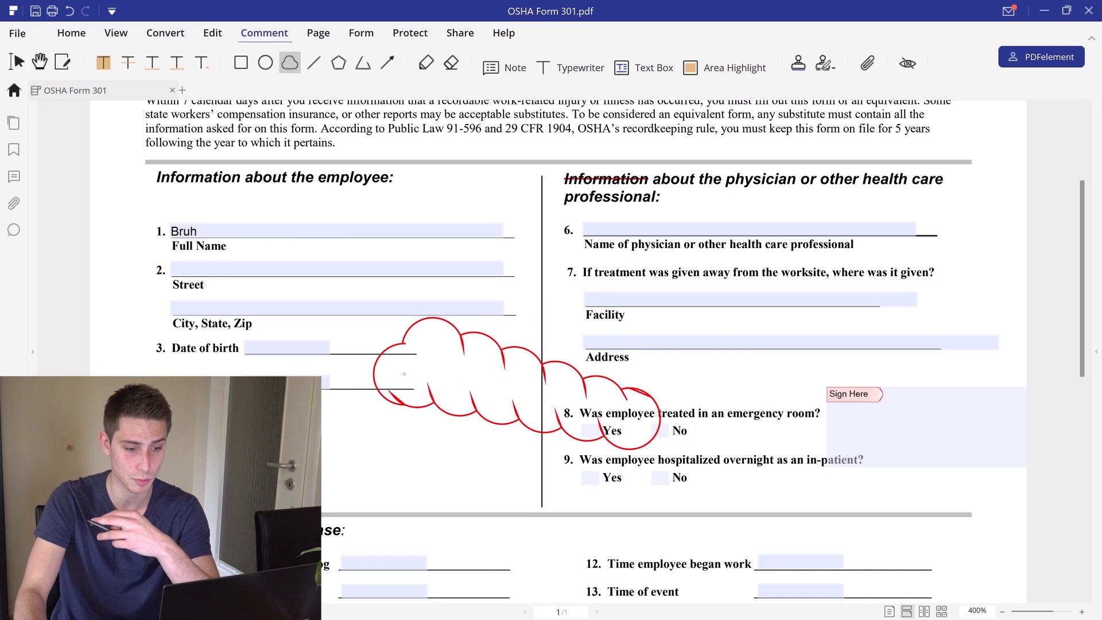
click(571, 441)
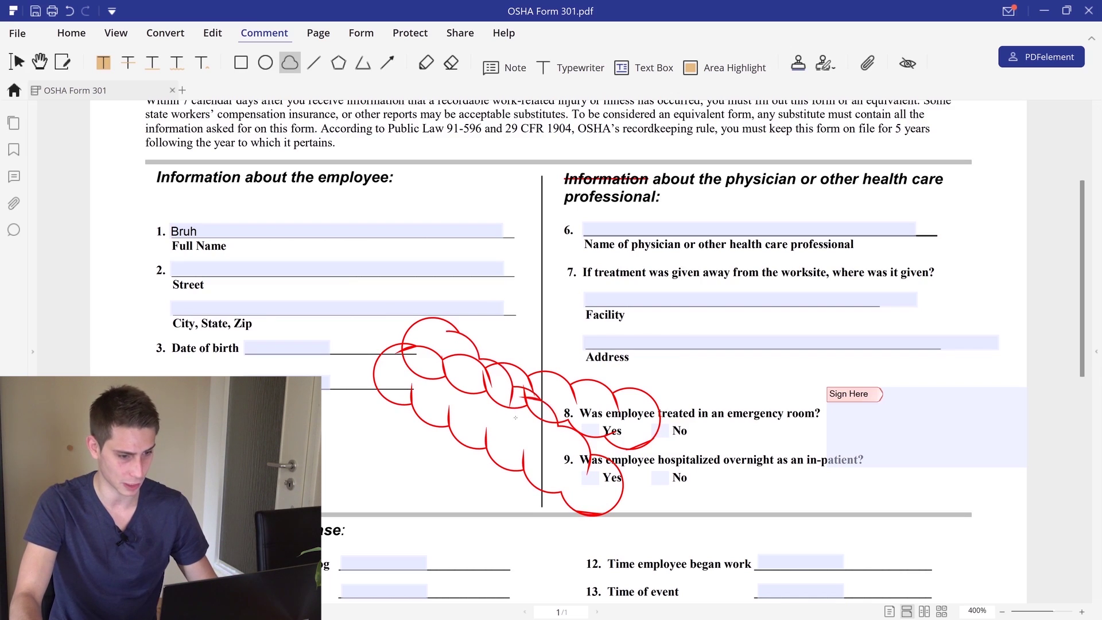
key(Escape)
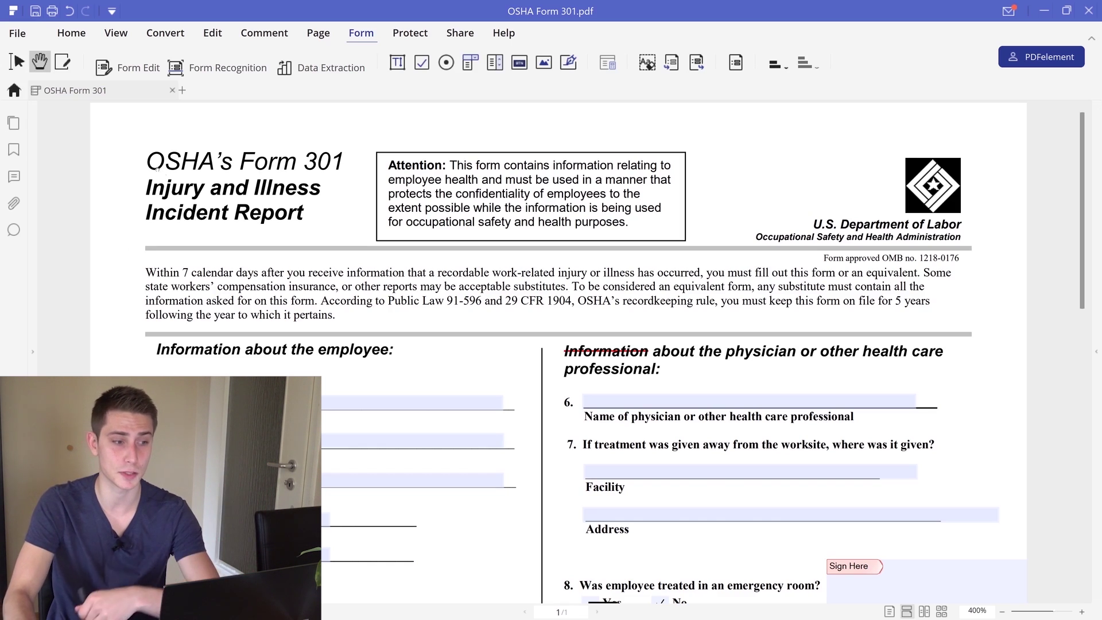
- Convert OSHA Form 301 to Word, saving the PDF first and writing OSHA Form 301.docx to the Desktop
click(164, 33)
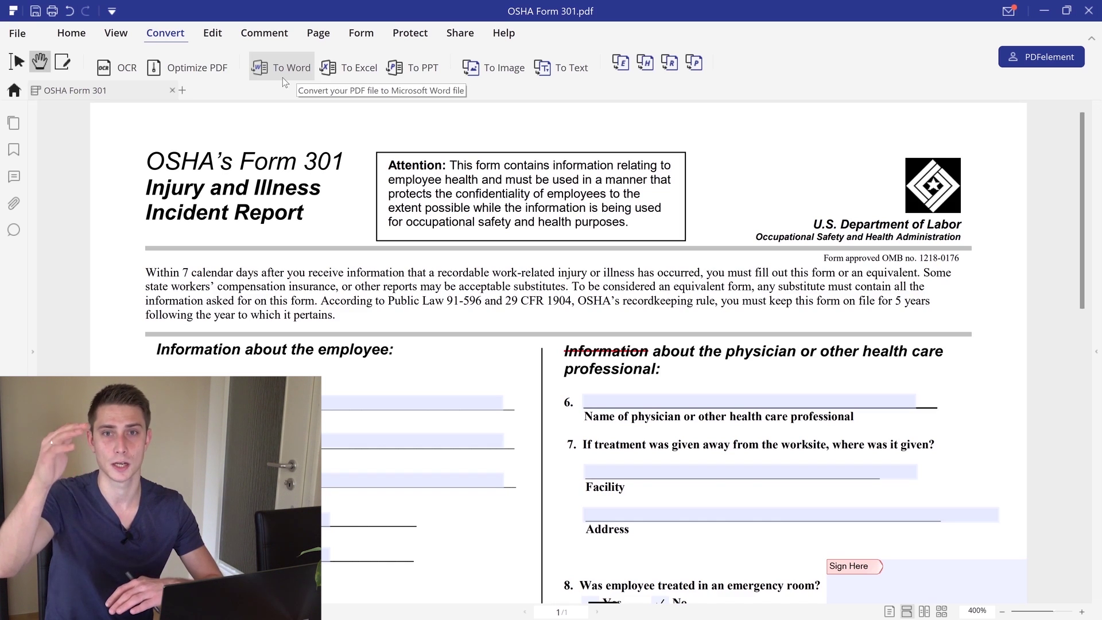
click(282, 78)
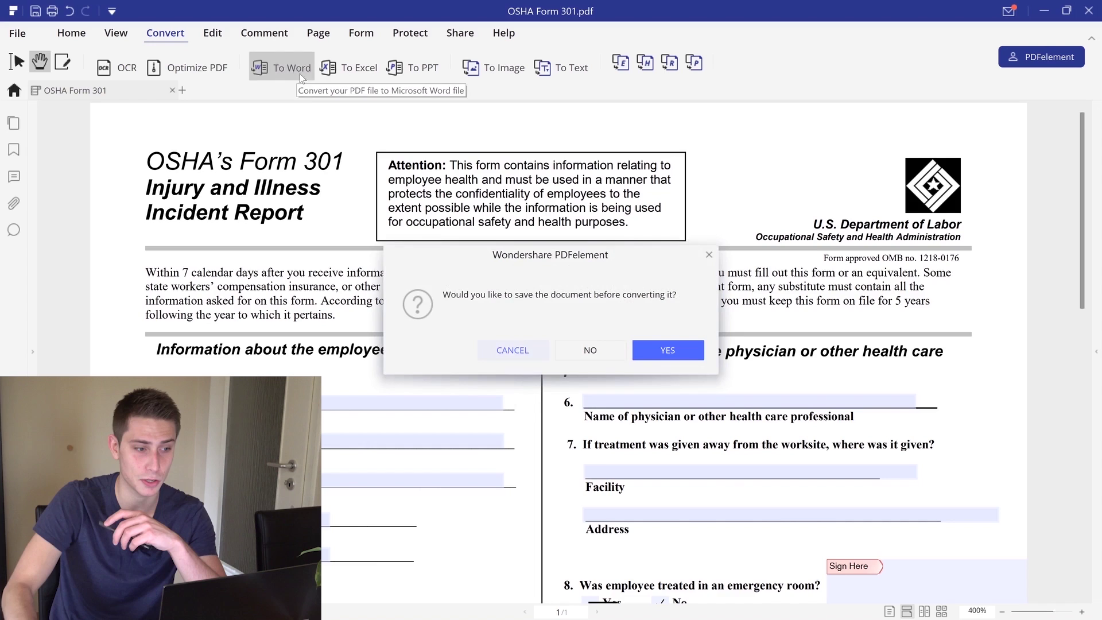
click(655, 348)
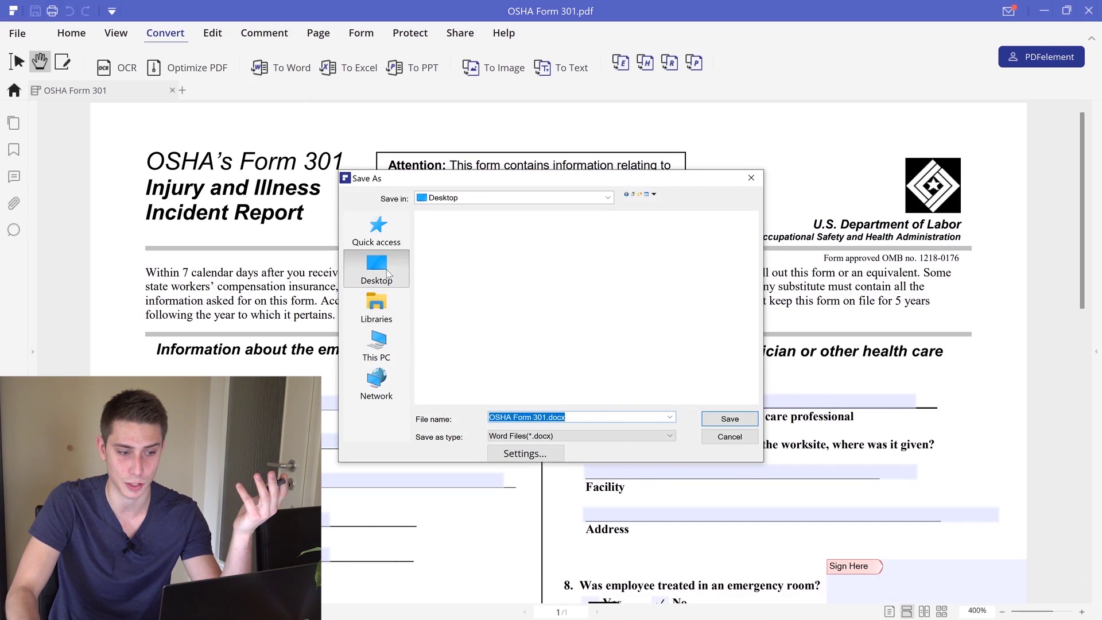
click(711, 419)
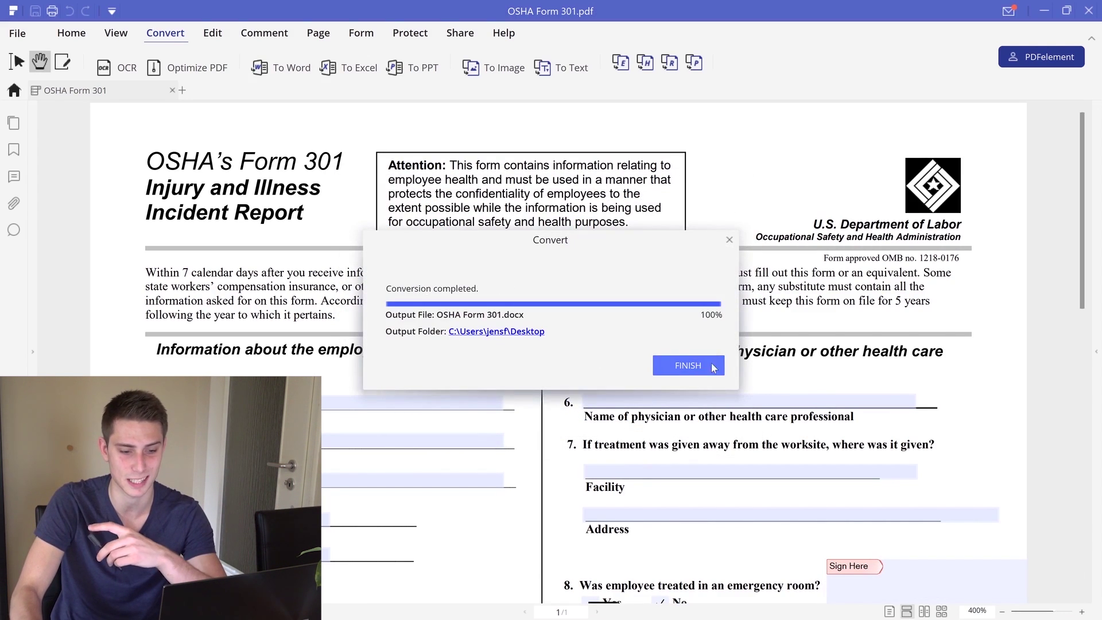
click(696, 370)
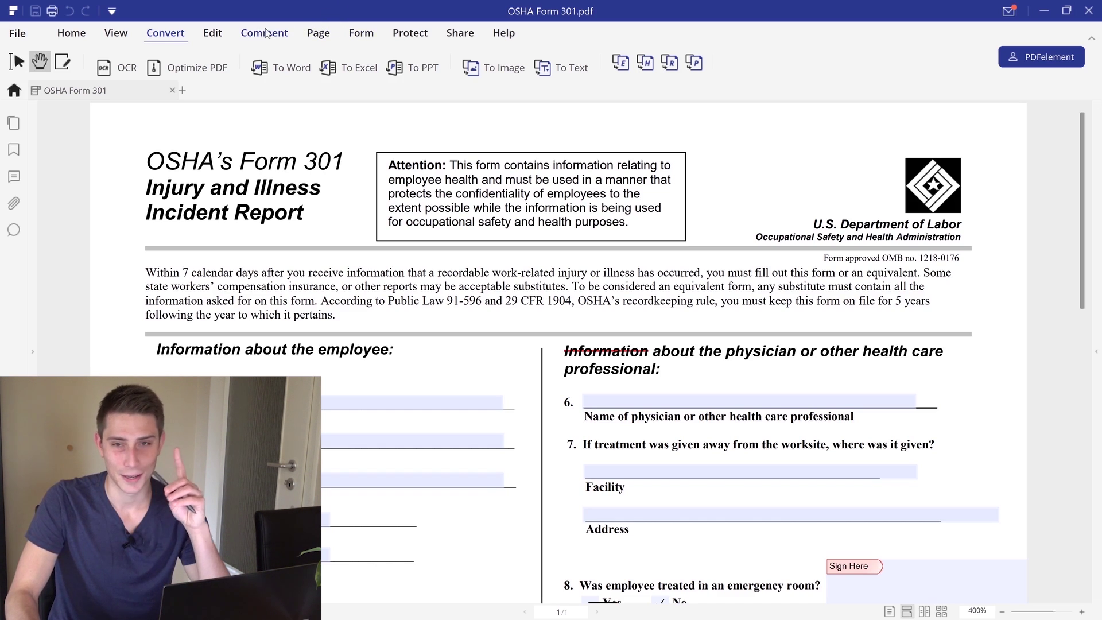
click(317, 35)
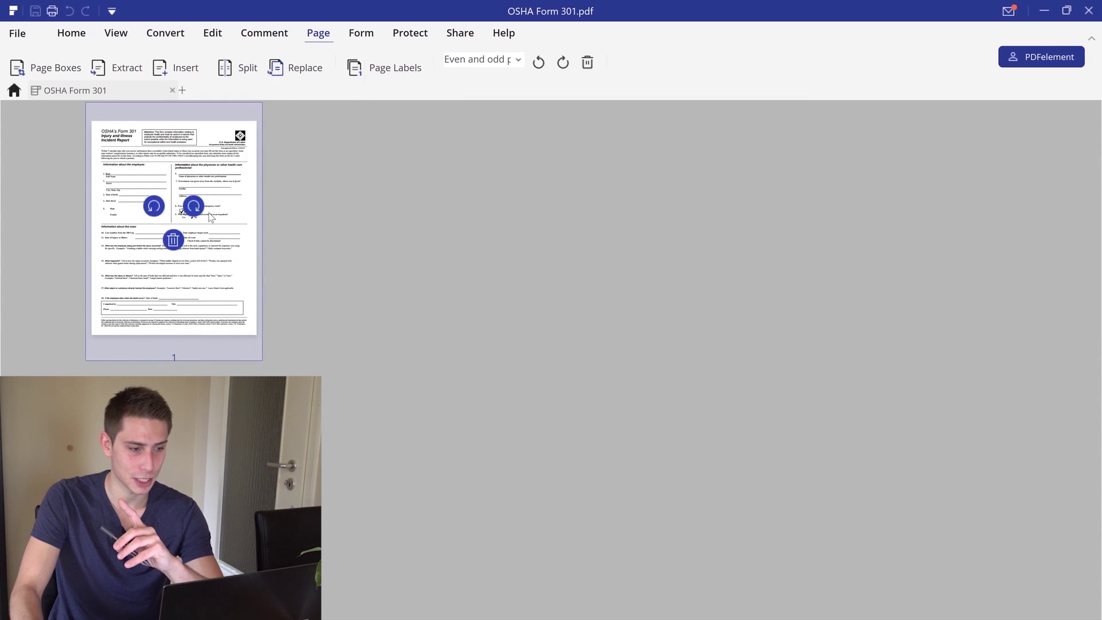
key(super+Down)
drag(27, 172, 563, 362)
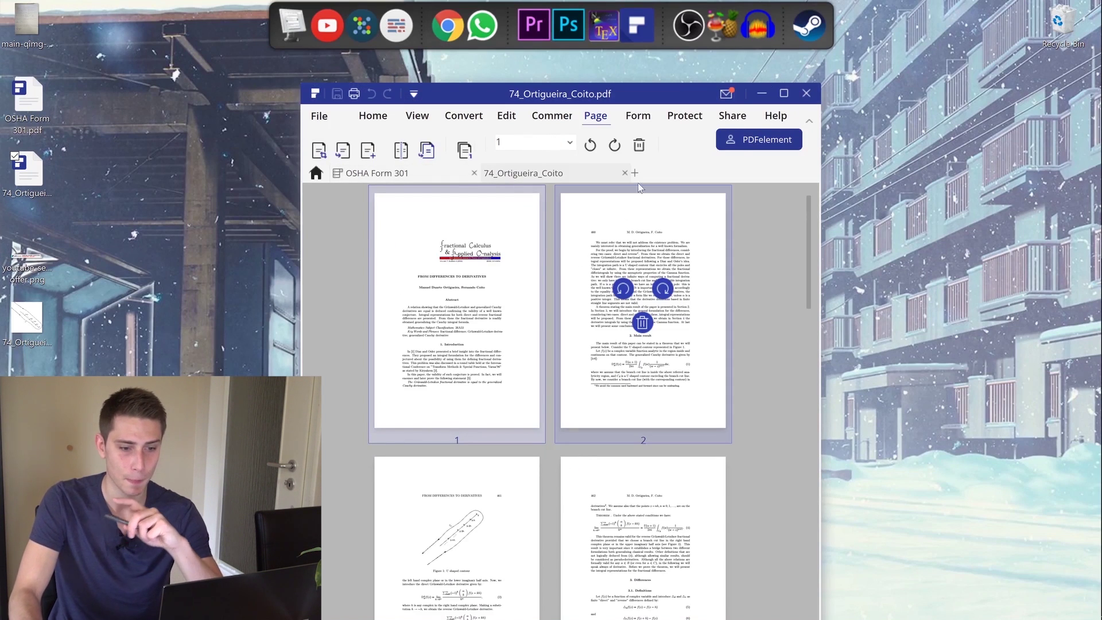
click(783, 93)
key(super+Up)
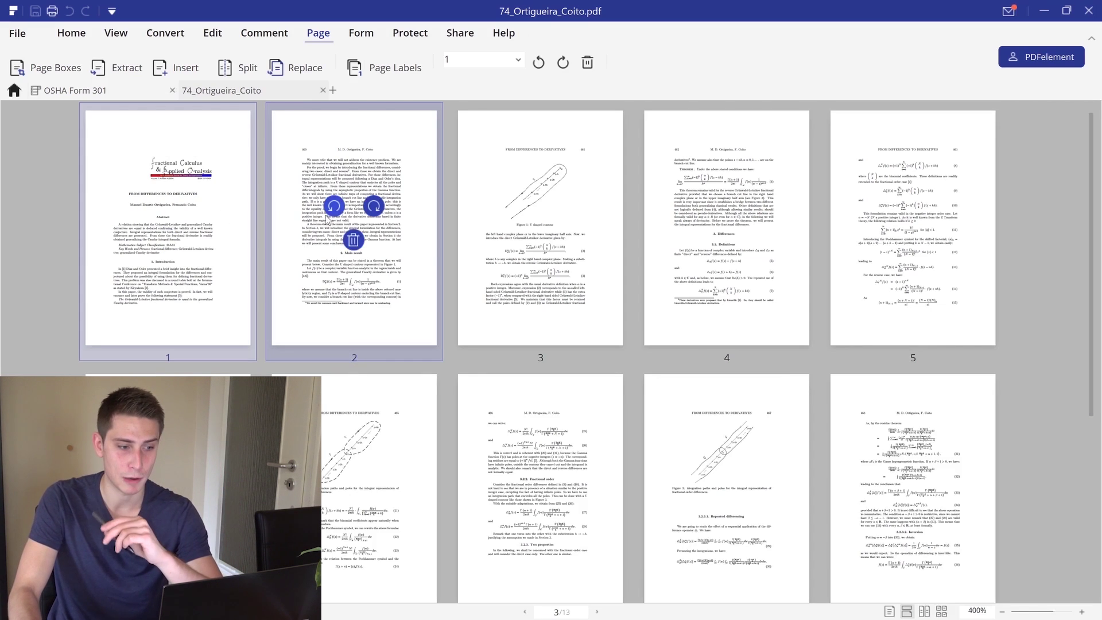
- Move figure page 3 into second place and page 9 into third place
click(429, 264)
drag(551, 247, 396, 273)
click(390, 275)
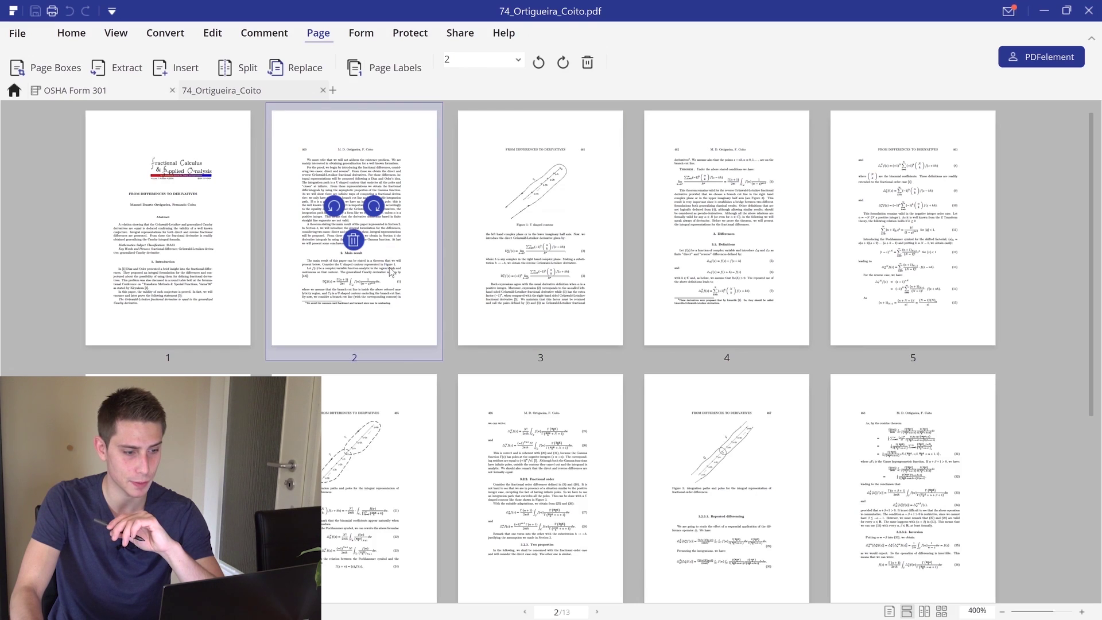
ctrl+click(610, 267)
drag(610, 267, 261, 241)
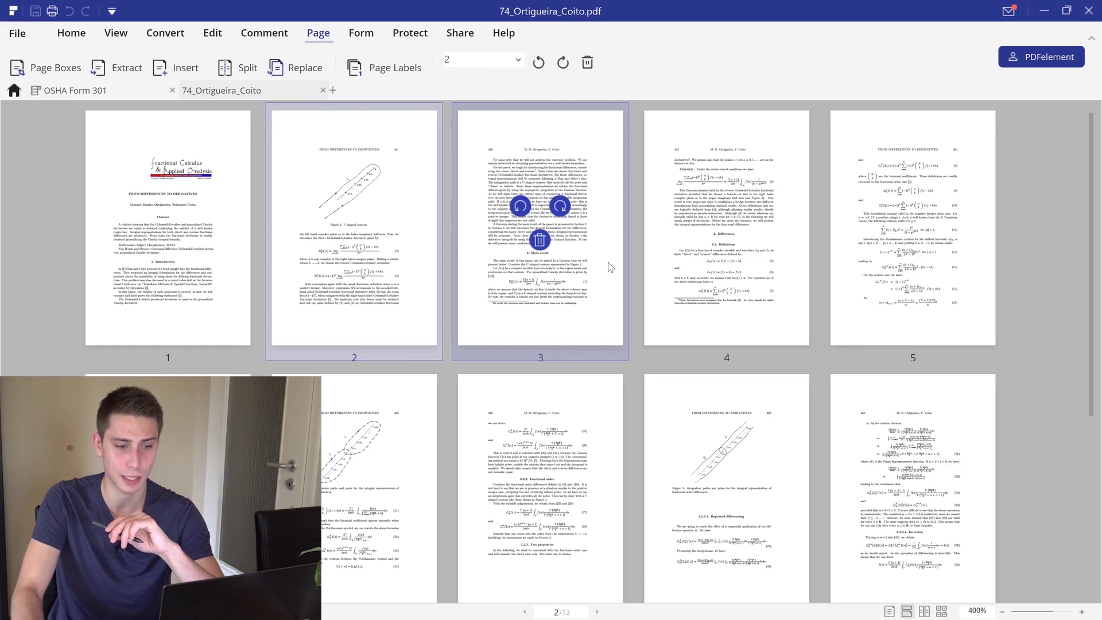
click(724, 439)
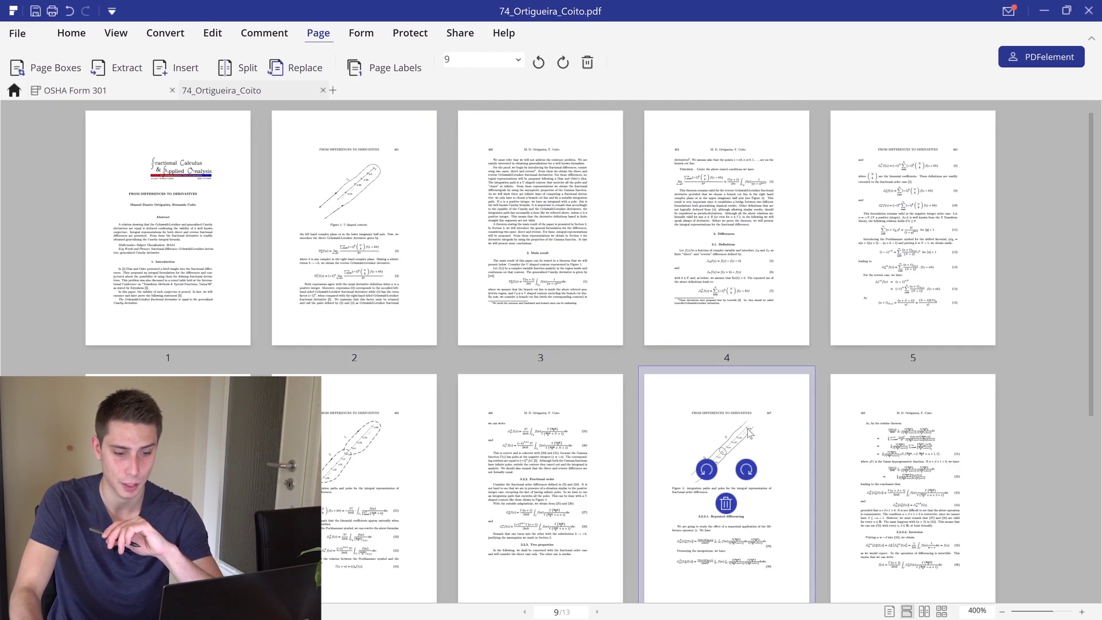
mouse_move(456, 213)
drag(457, 213, 517, 224)
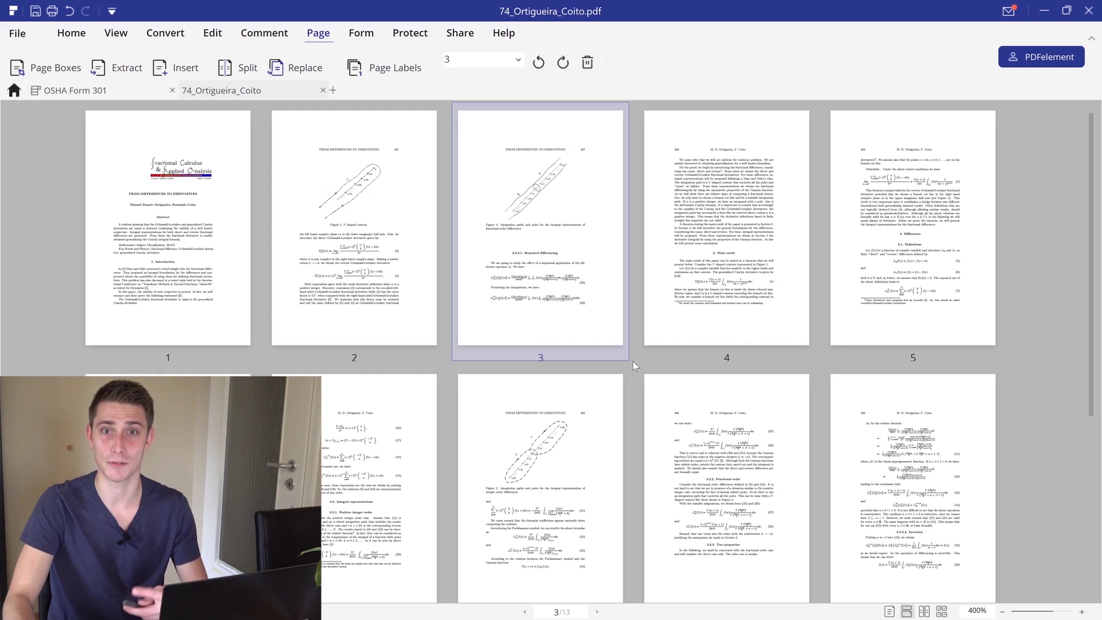
mouse_move(638, 355)
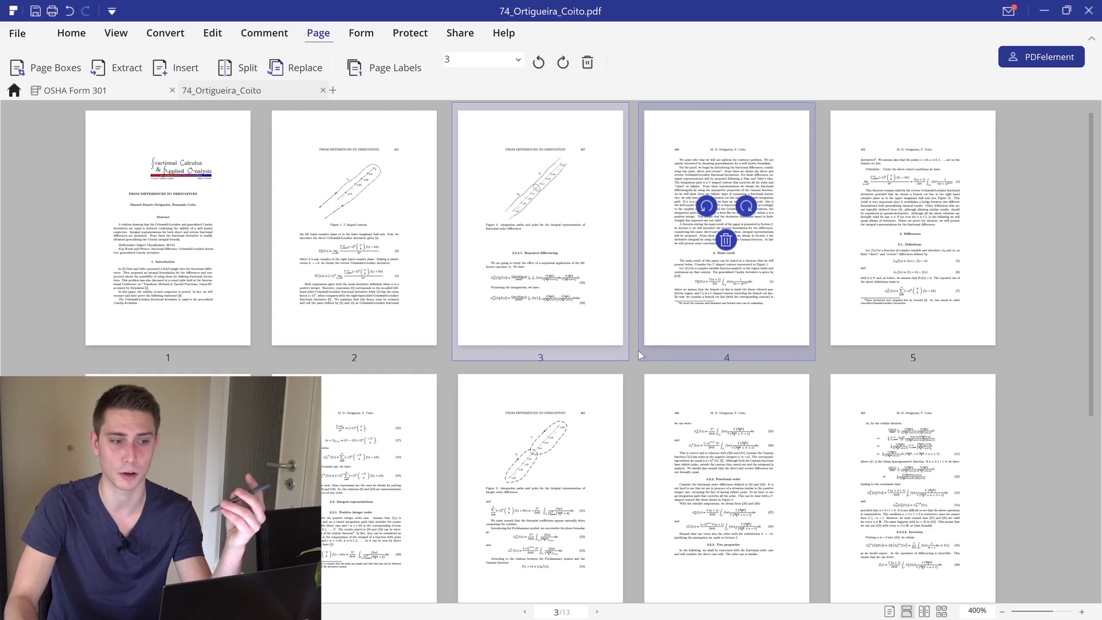
mouse_move(616, 324)
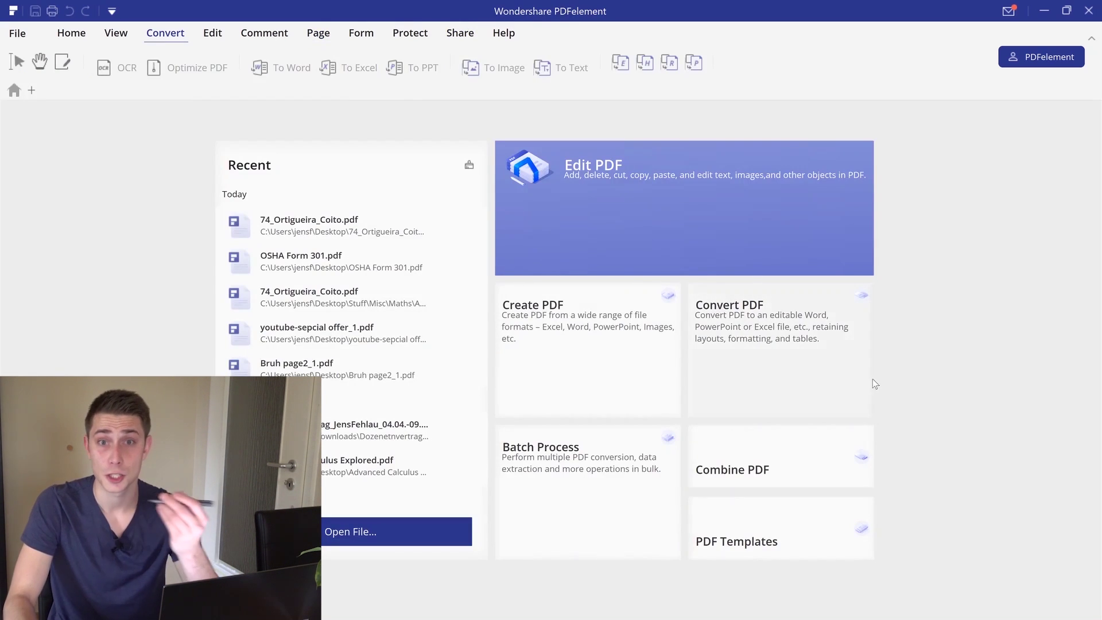
click(817, 458)
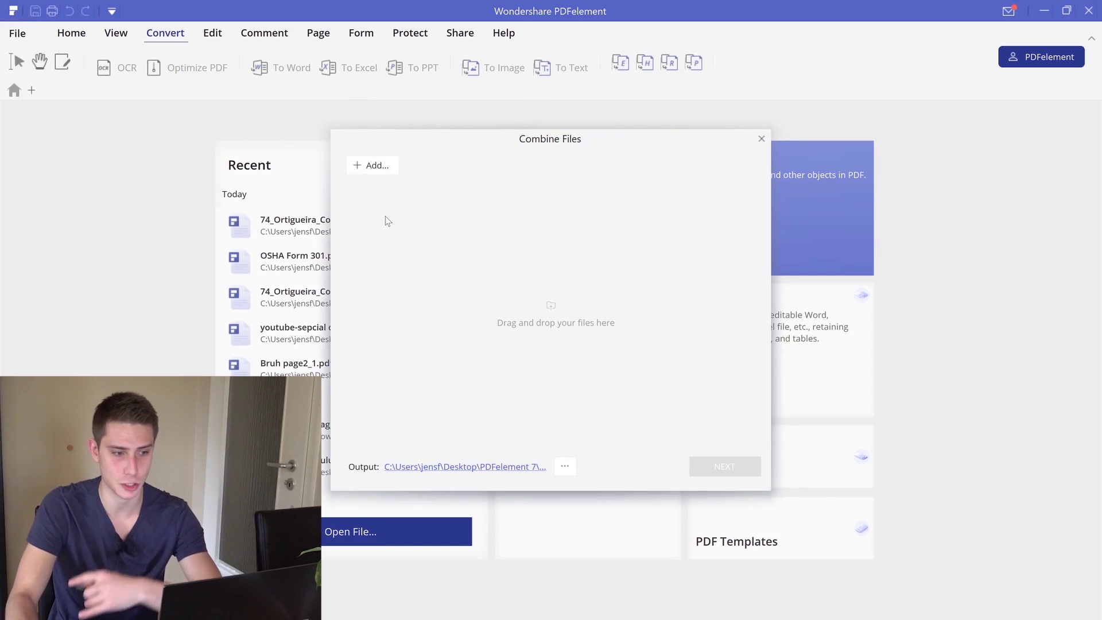
click(372, 165)
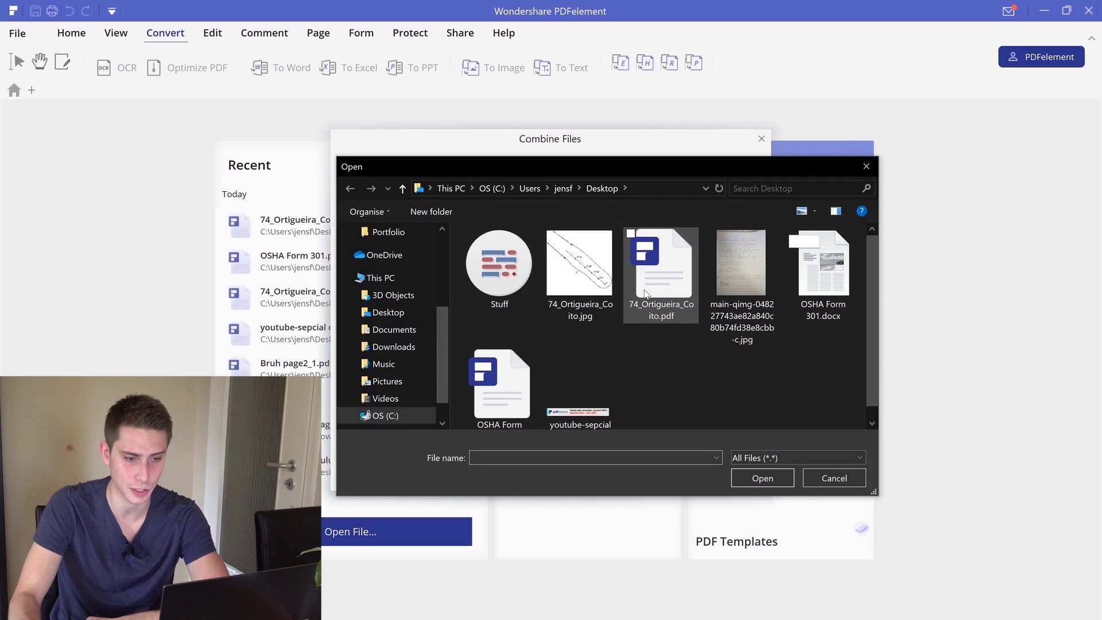
click(818, 276)
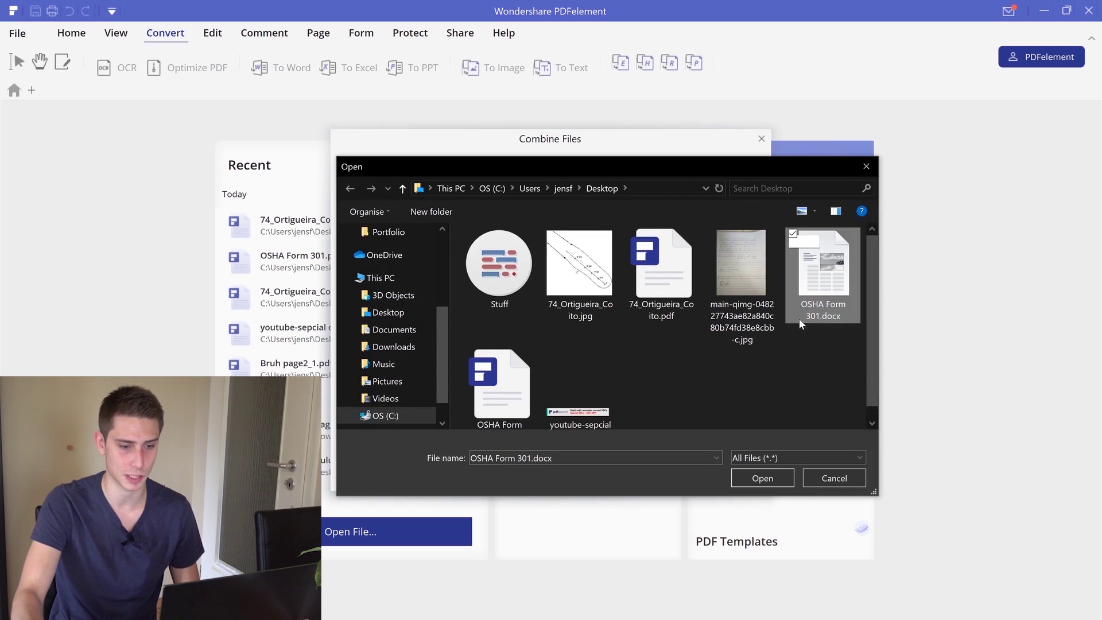
click(679, 259)
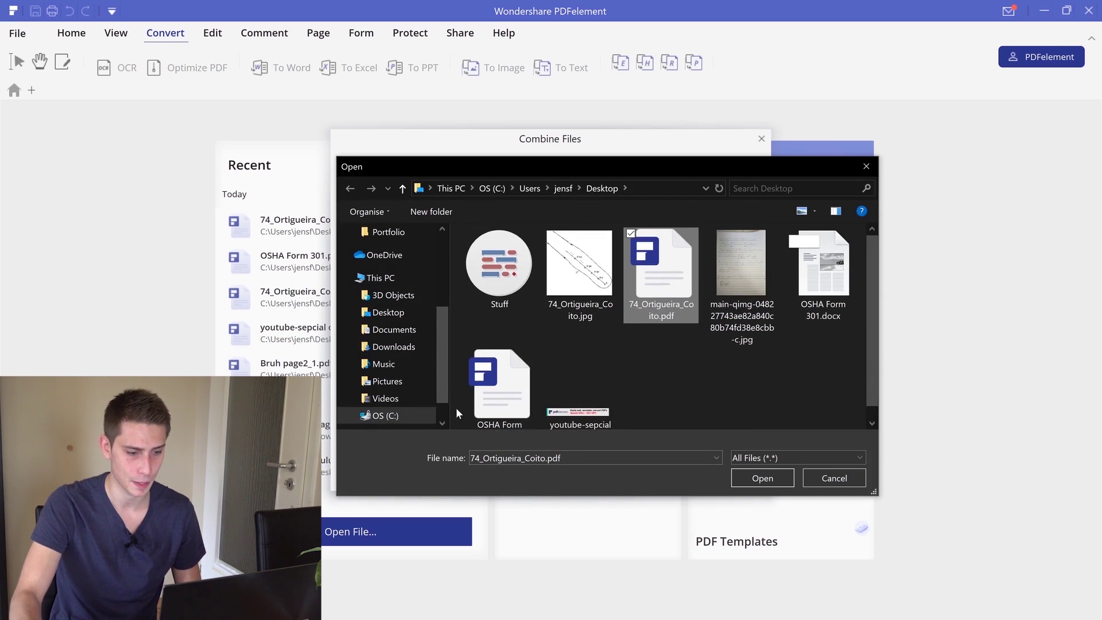
ctrl+click(488, 389)
click(785, 480)
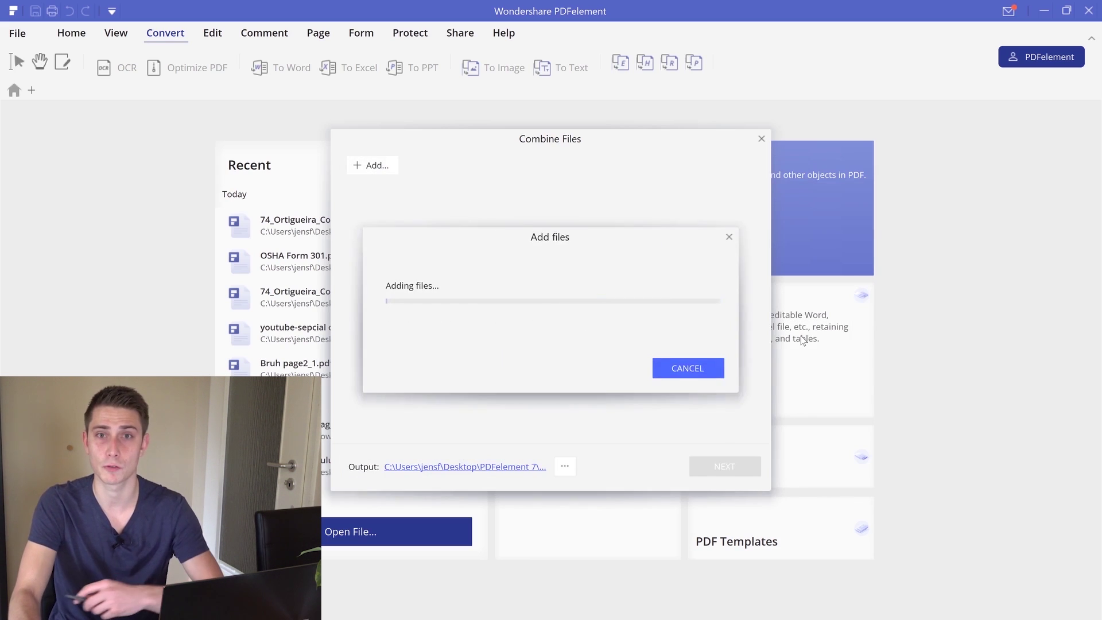
- Keep Page Range at All for the files, merge them, and open Combined.pdf
click(733, 196)
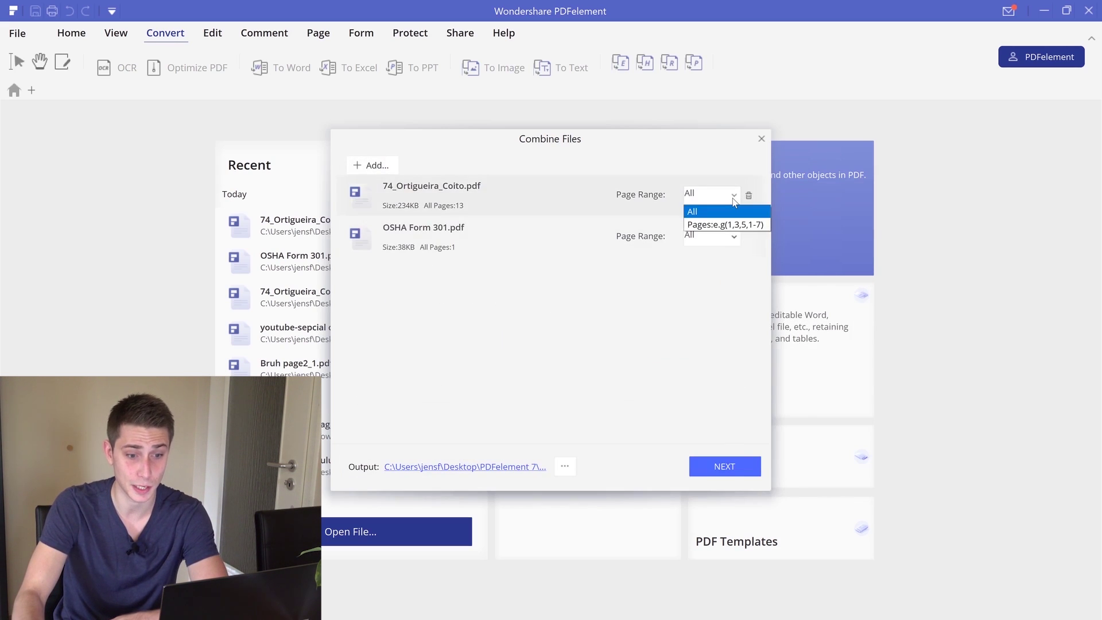
click(724, 224)
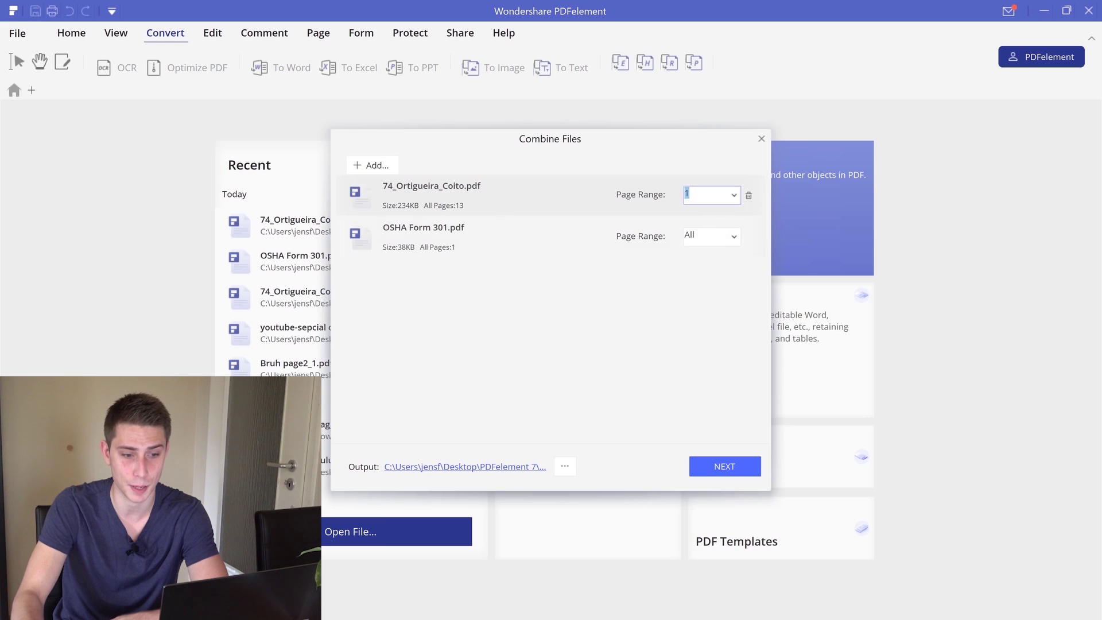
click(736, 196)
click(720, 211)
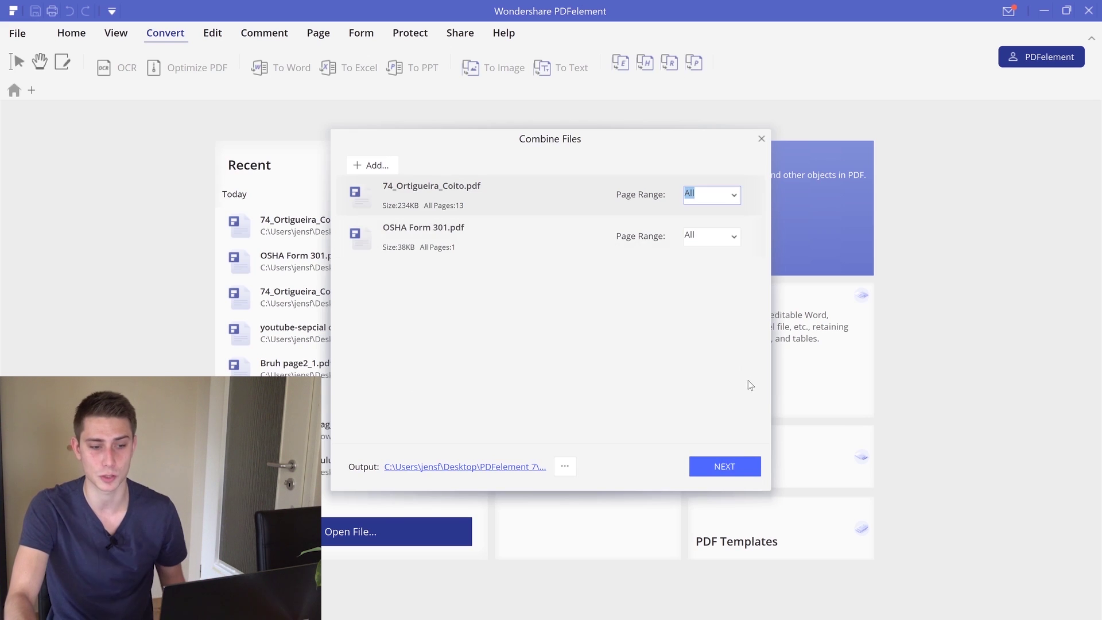
click(736, 465)
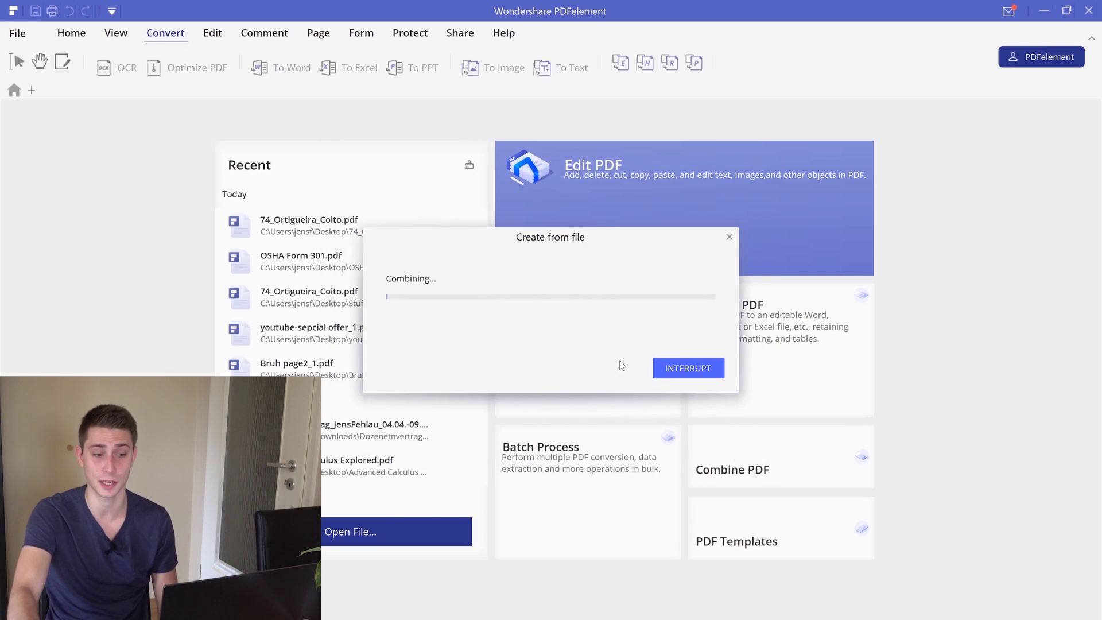
click(660, 366)
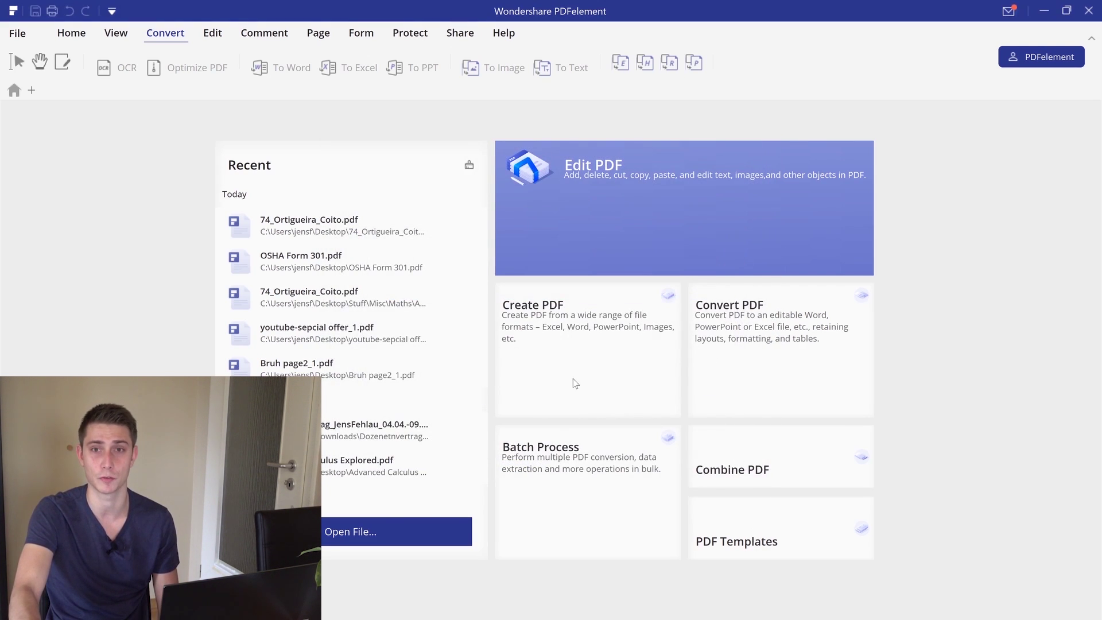
scroll(585, 331, down, 11)
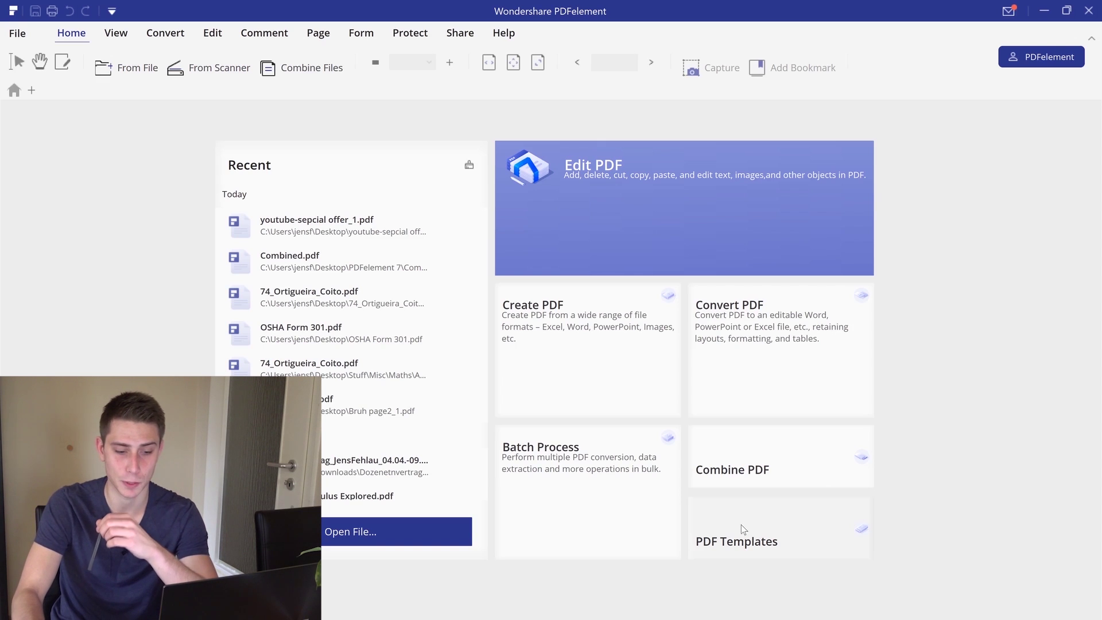
click(742, 524)
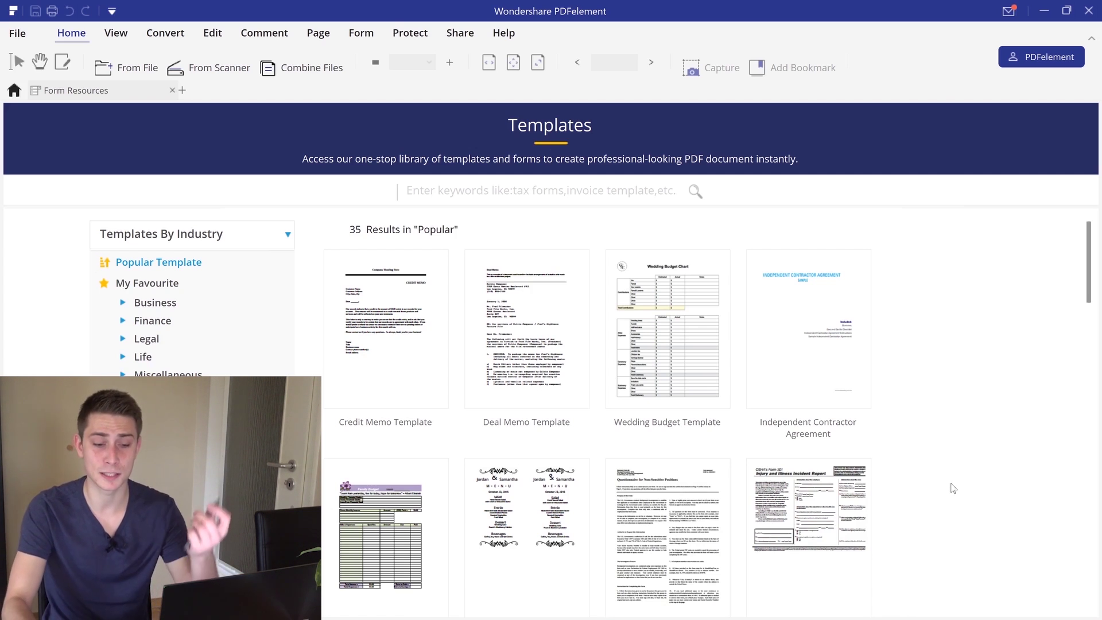
scroll(638, 400, down, 2)
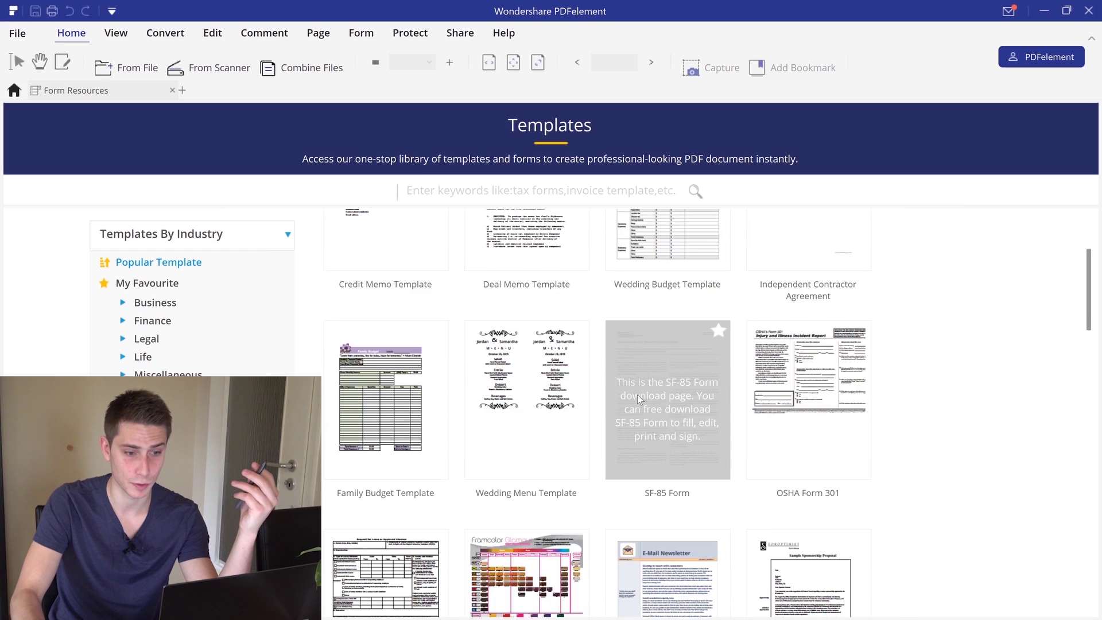
scroll(780, 352, down, 8)
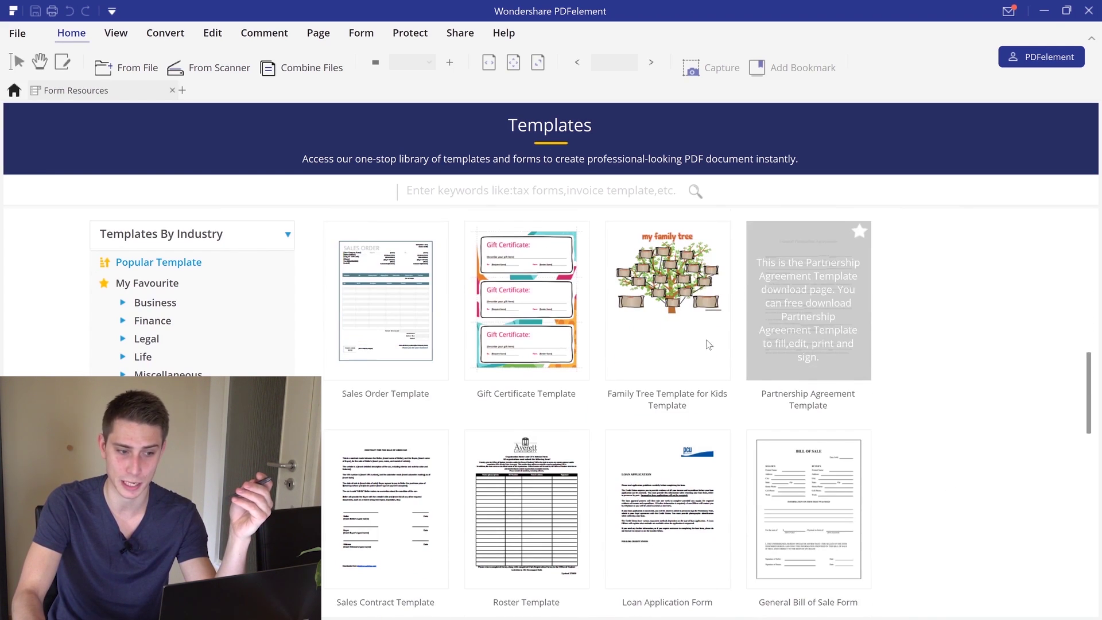
scroll(563, 319, up, 1)
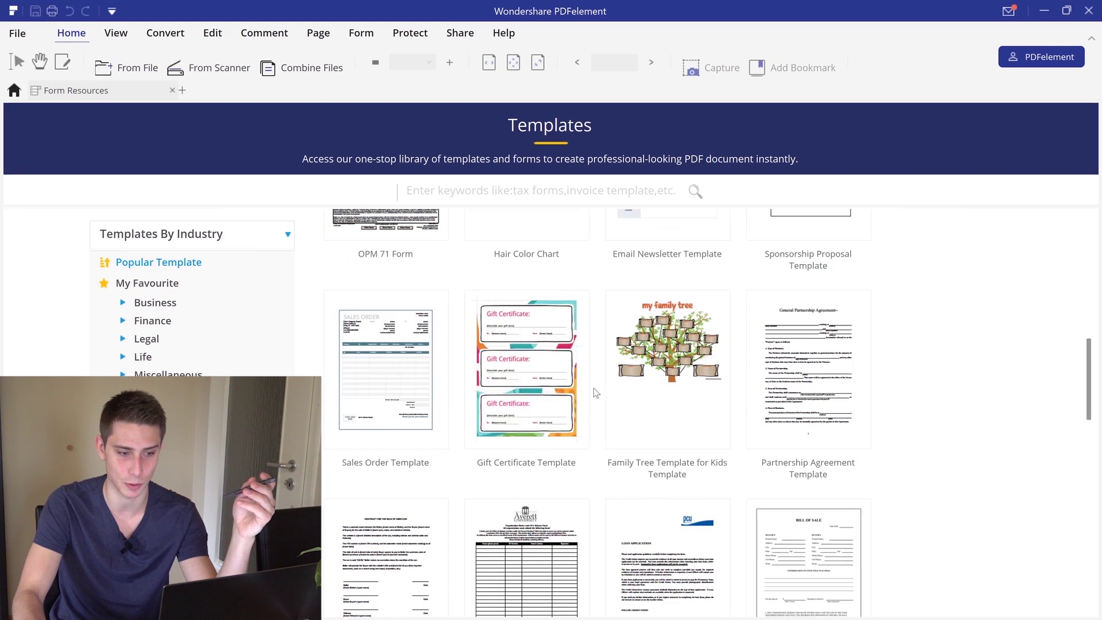
click(553, 371)
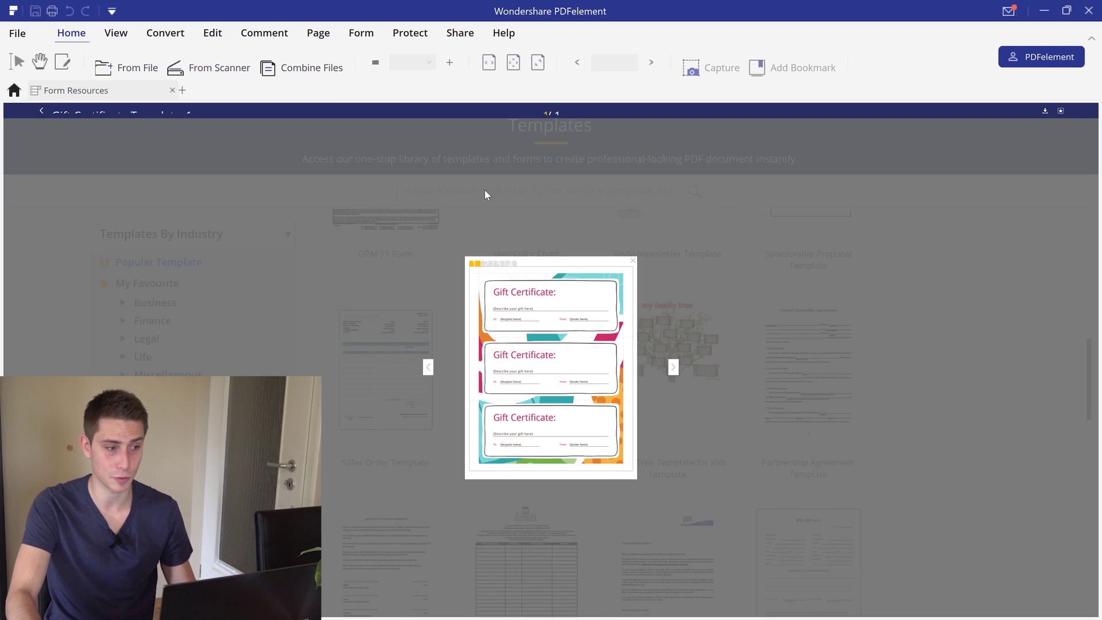
click(39, 112)
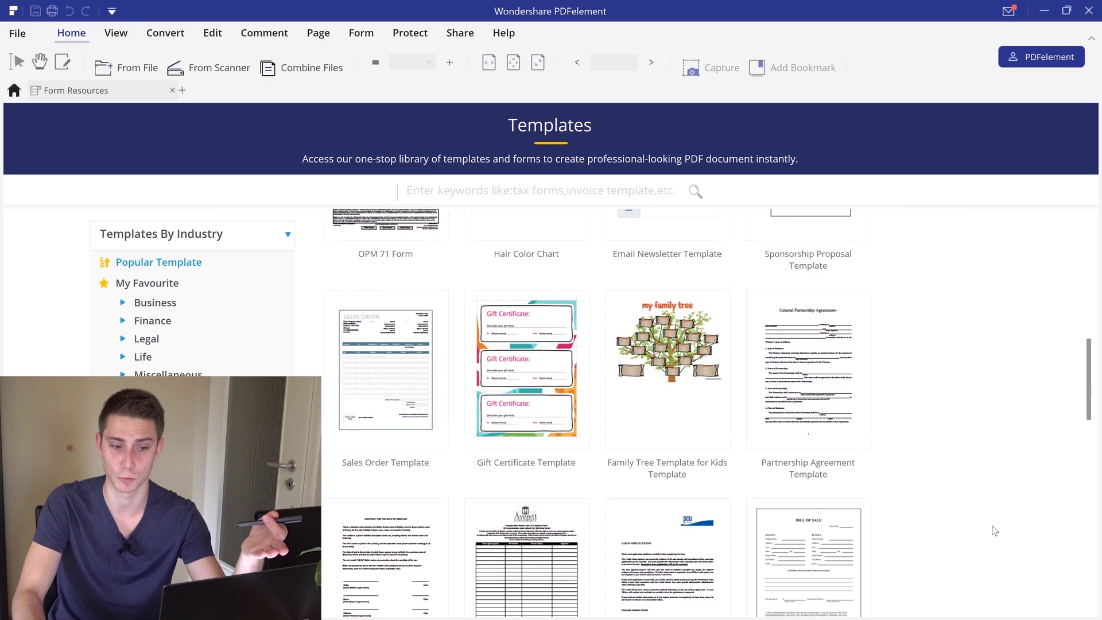
scroll(993, 525, down, 4)
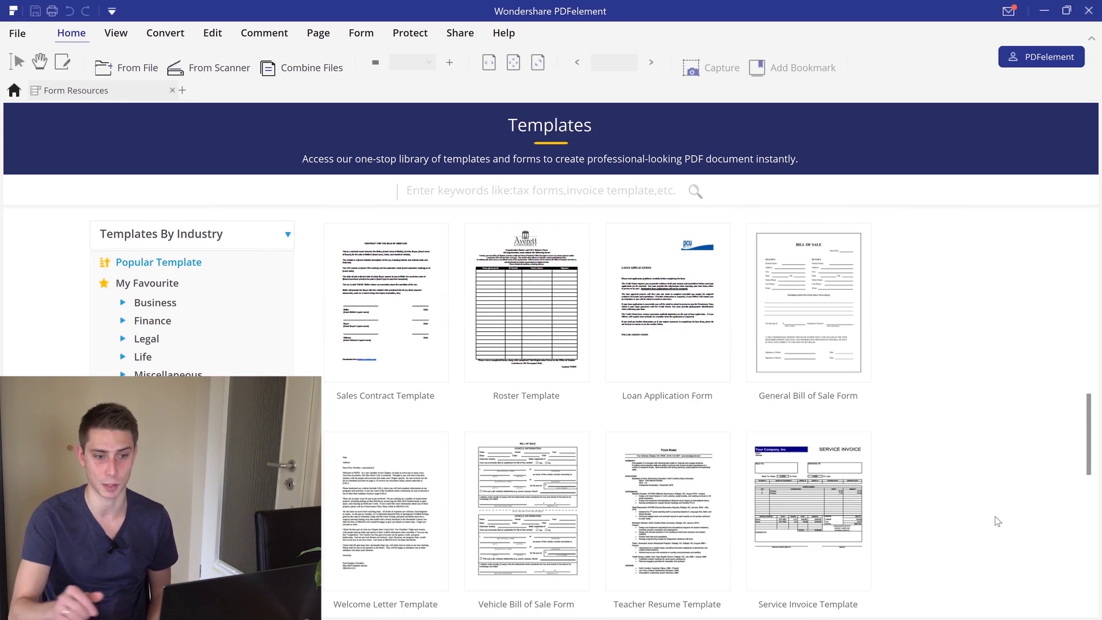
scroll(748, 564, down, 3)
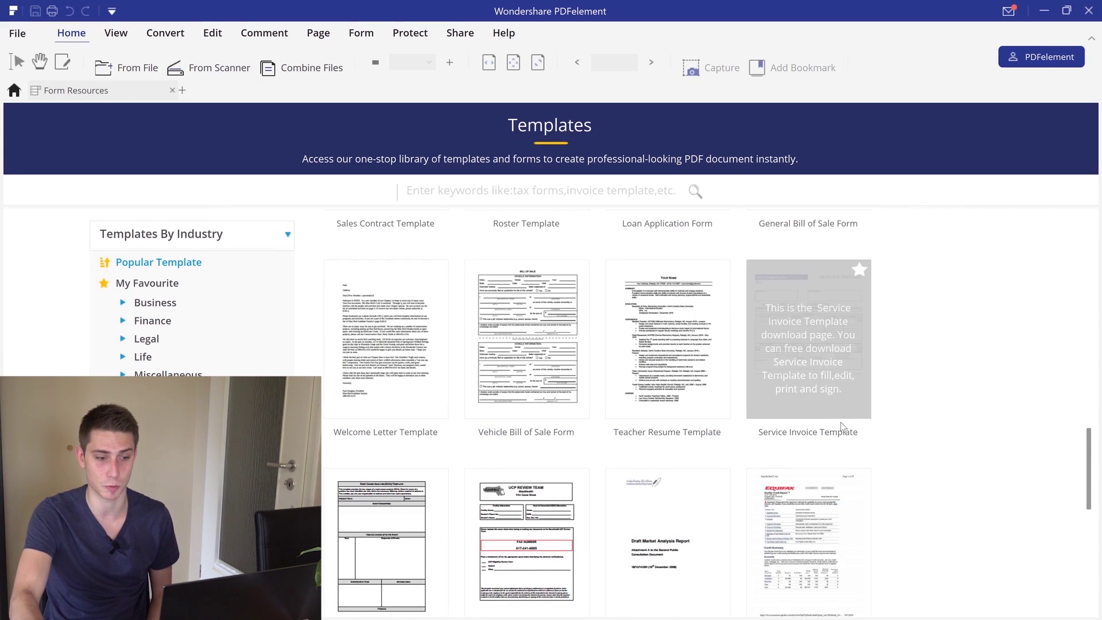
scroll(781, 409, down, 2)
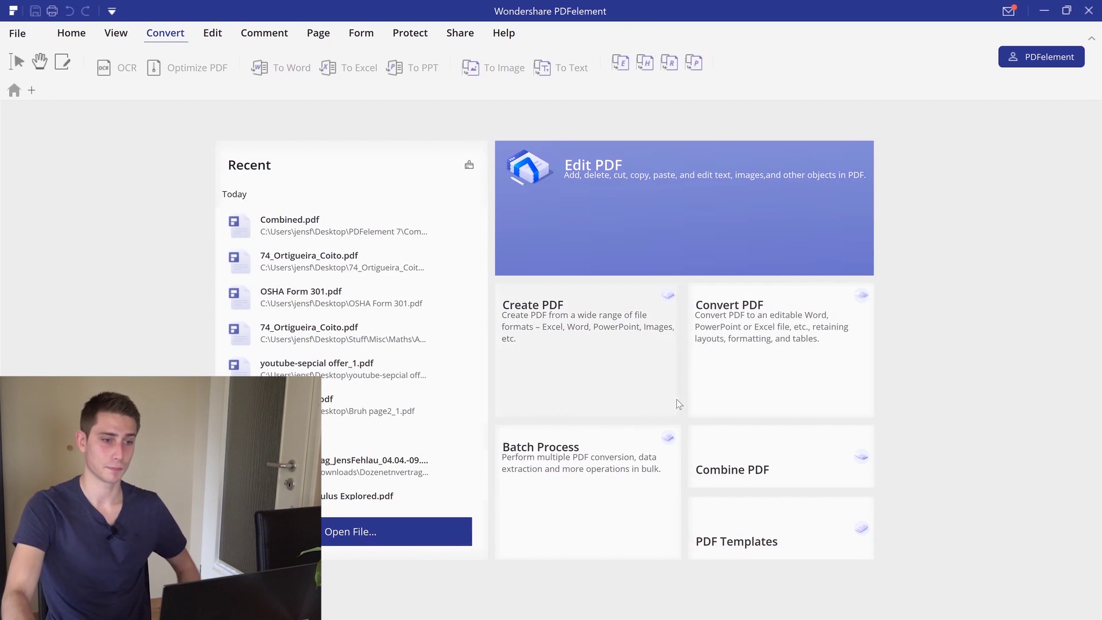
- Create a PDF from the youtube-sepcial offer PNG on the desktop
double_click(634, 8)
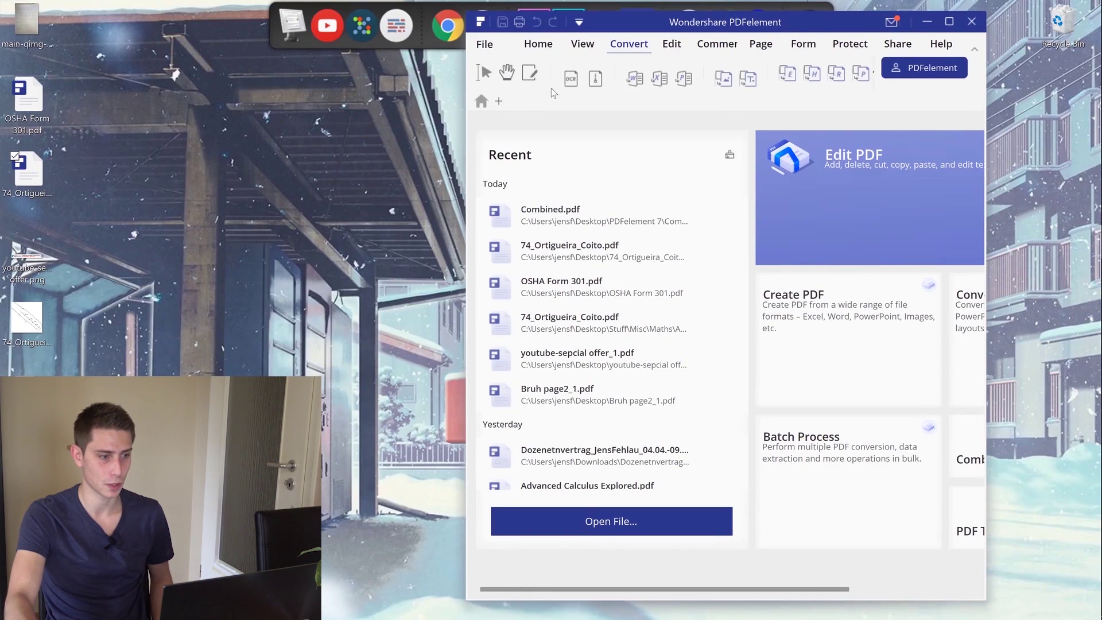
drag(30, 261, 894, 71)
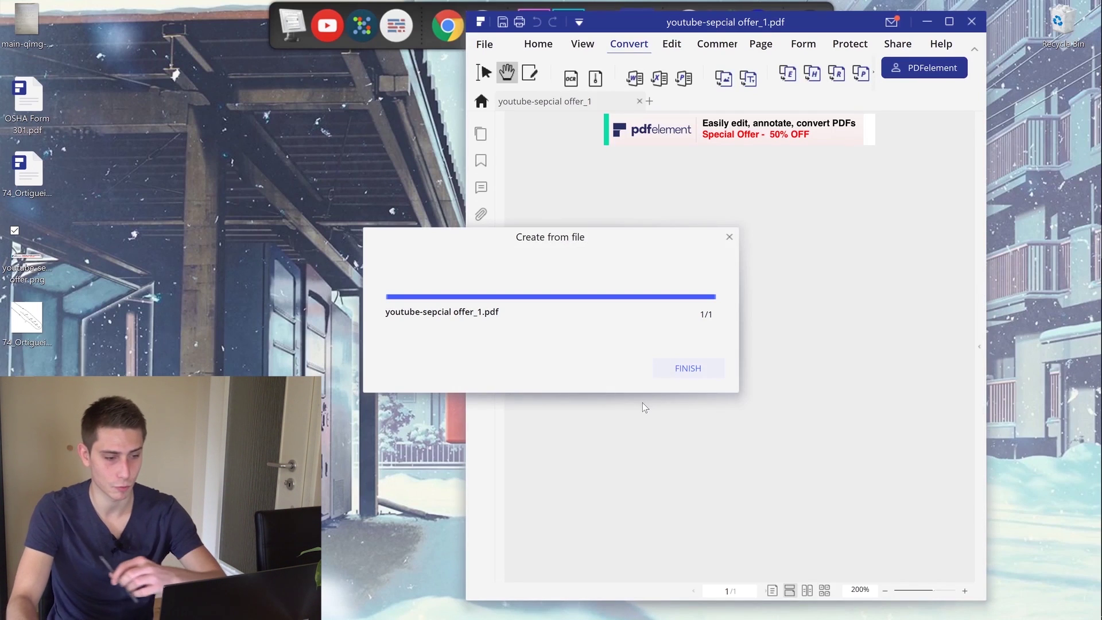
click(697, 370)
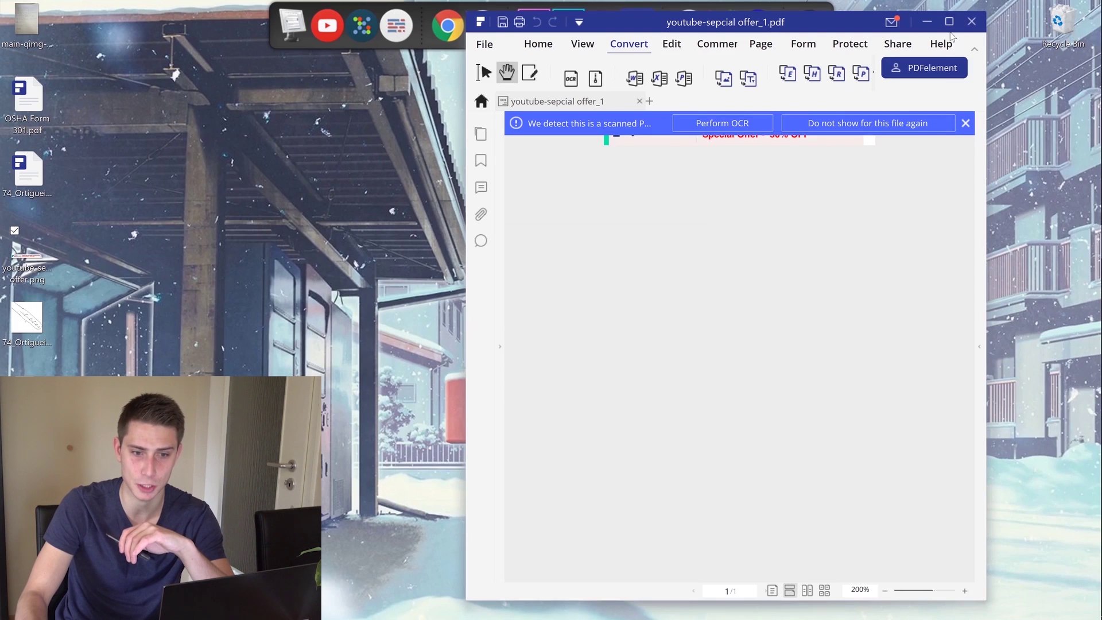
click(949, 22)
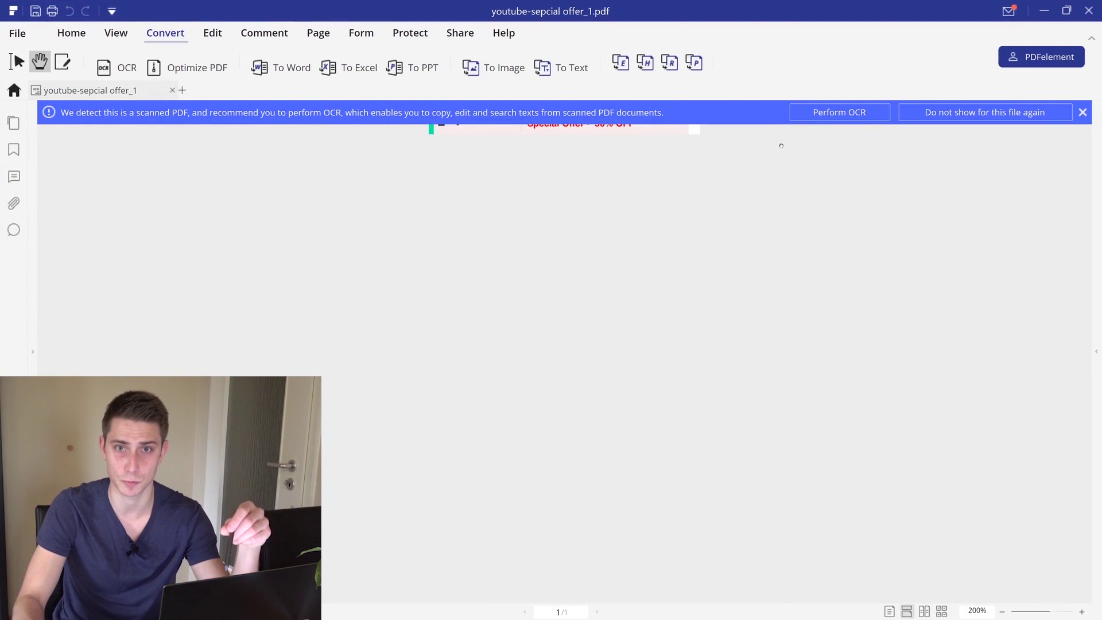
- Save youtube-sepcial offer_1.pdf and run Editable Text OCR to produce youtube-sepcial offer_1_OCR.pdf
click(835, 114)
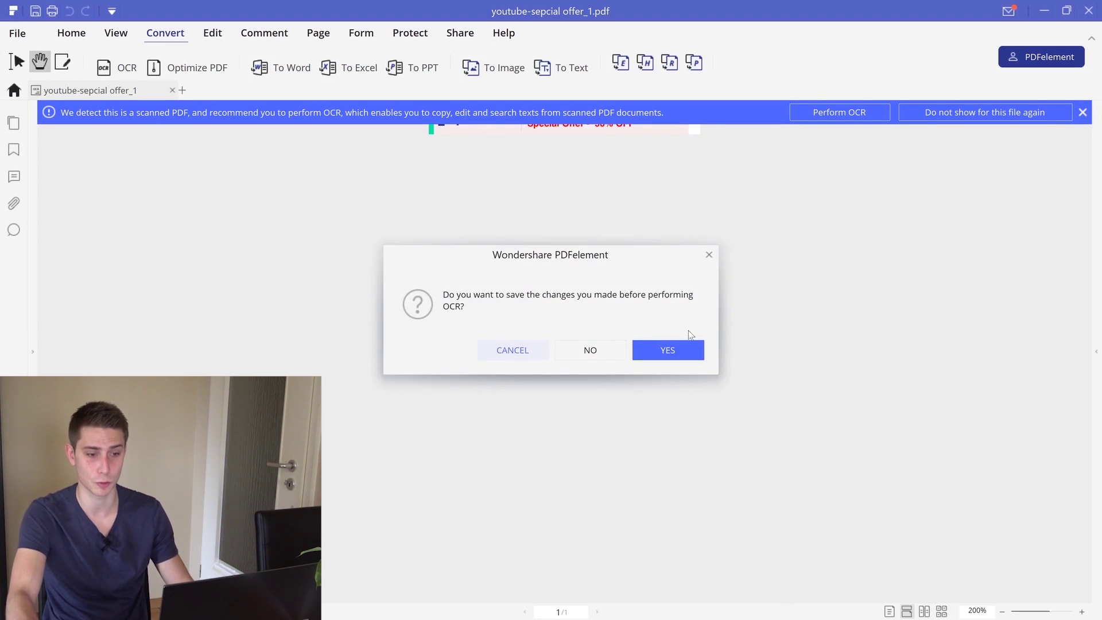
click(674, 346)
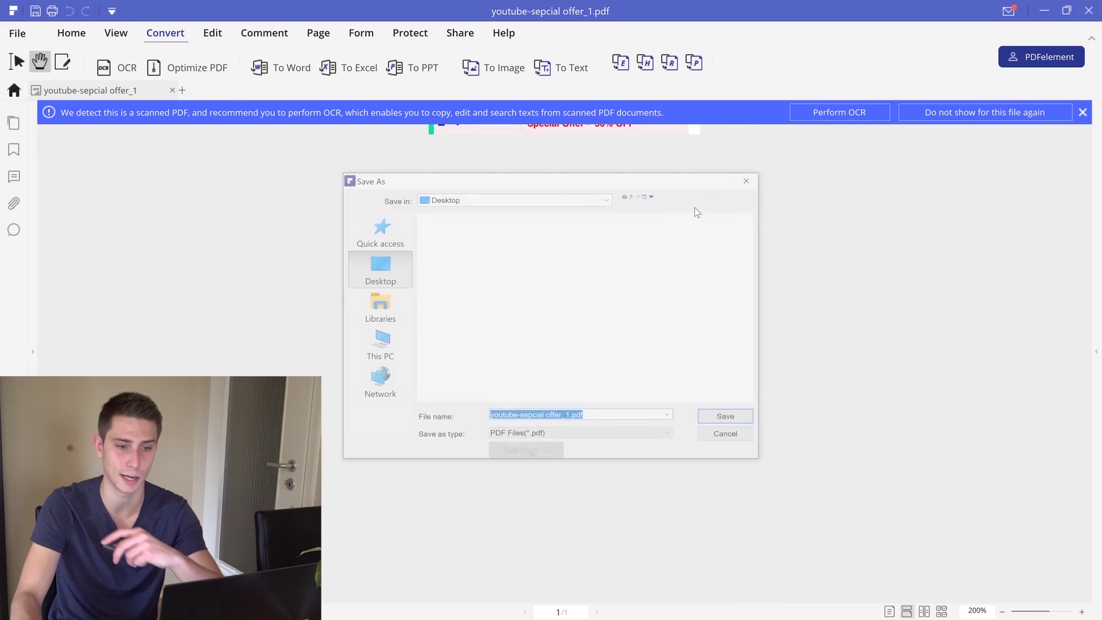
click(740, 421)
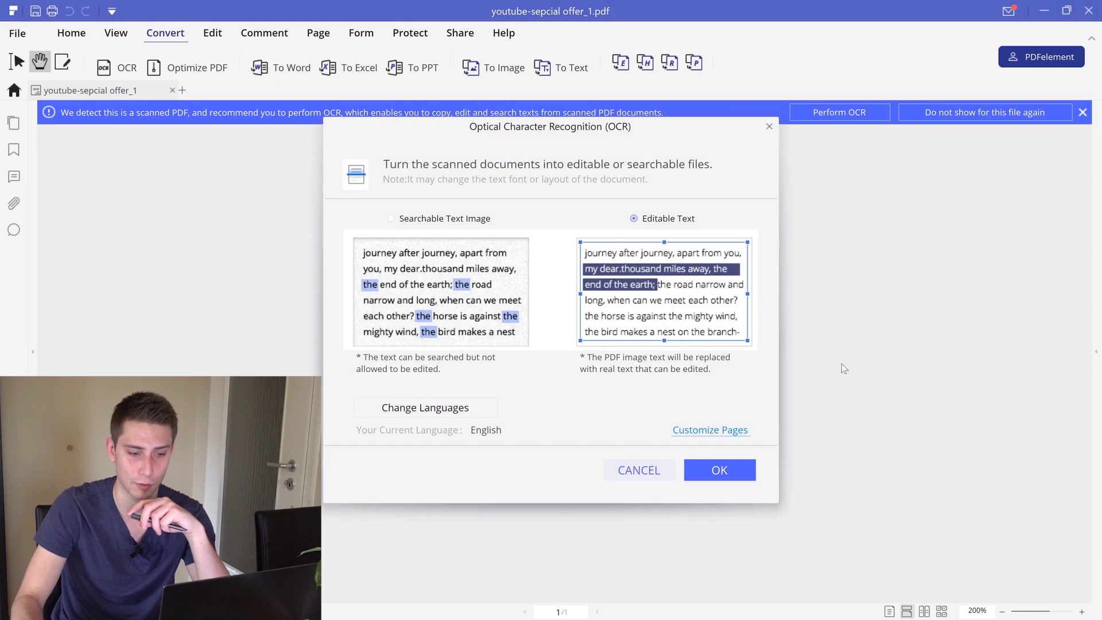
click(733, 468)
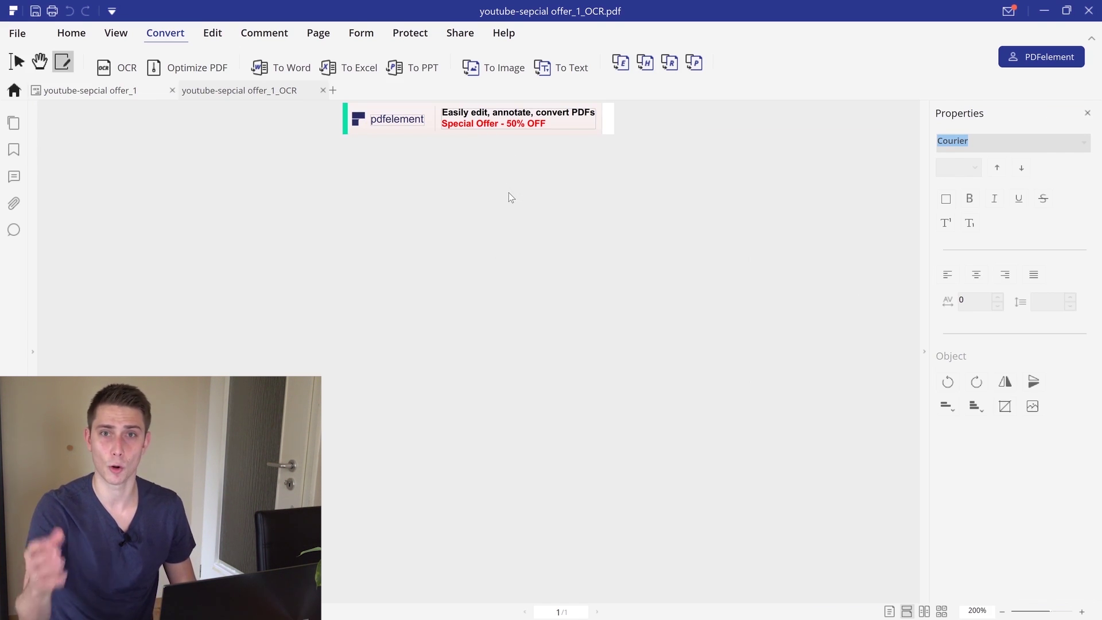
- Edit the OCR'd banner headline, trimming 'annotate' down to 'aotate'
ctrl+scroll(485, 193, up, 4)
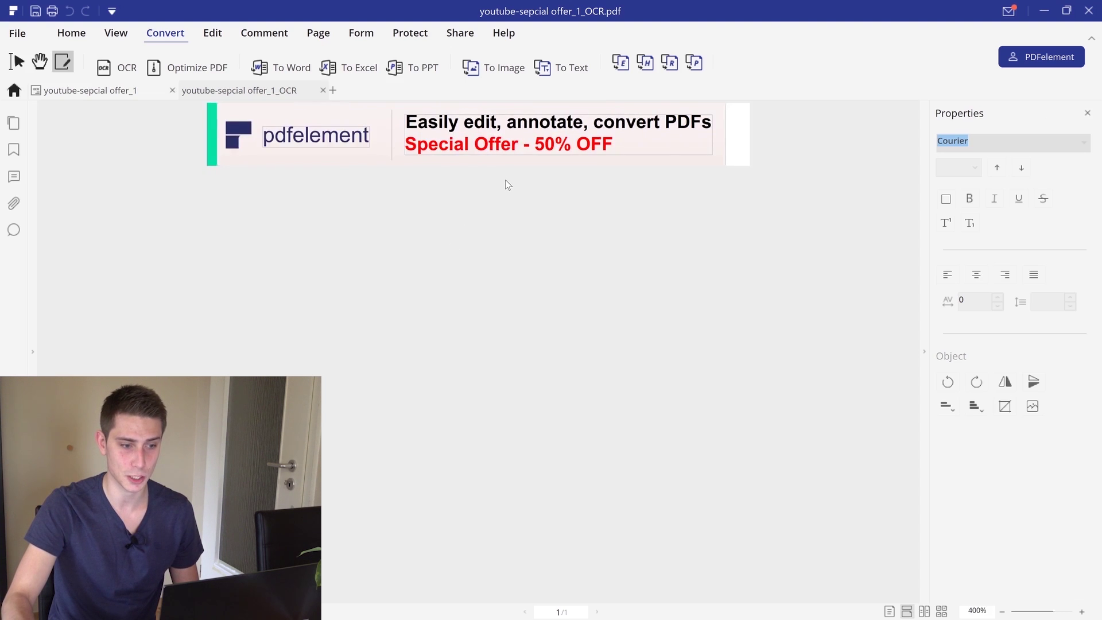
ctrl+scroll(508, 180, down, 1)
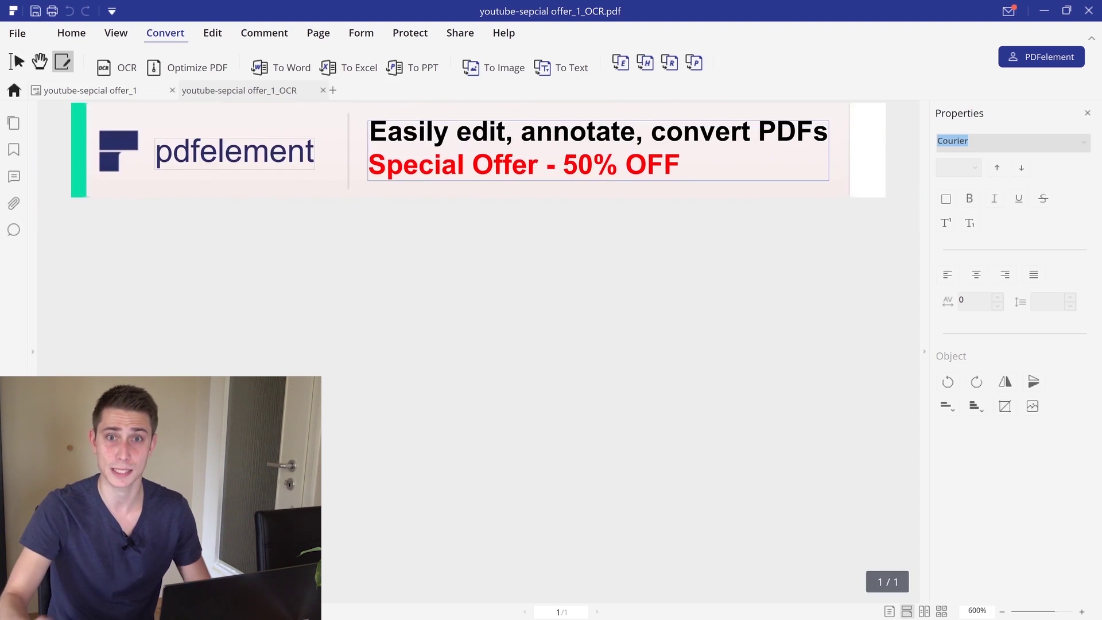
click(570, 132)
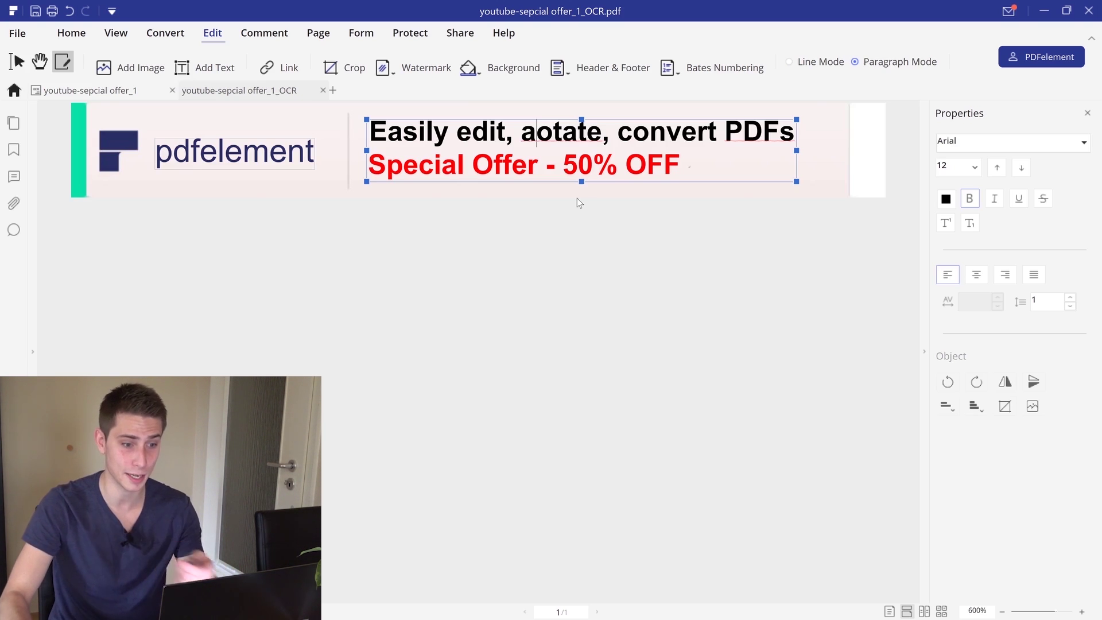
- Insert 'nnaobruh' into the headline word, rewrapping 'PDFs' onto the Special Offer line
text(nnao)
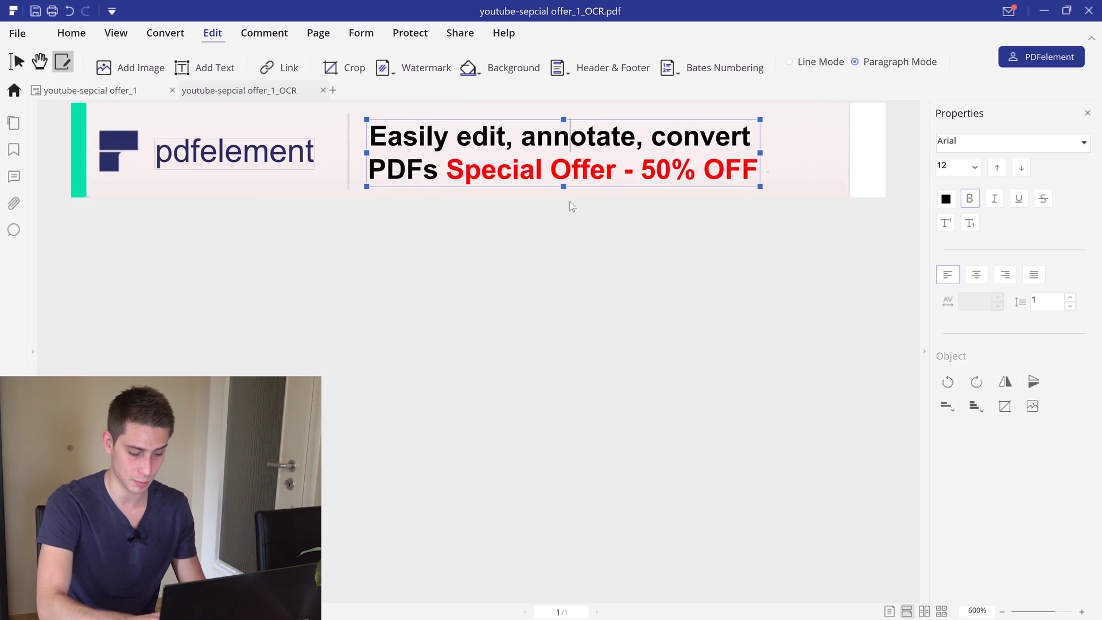
text(bruh)
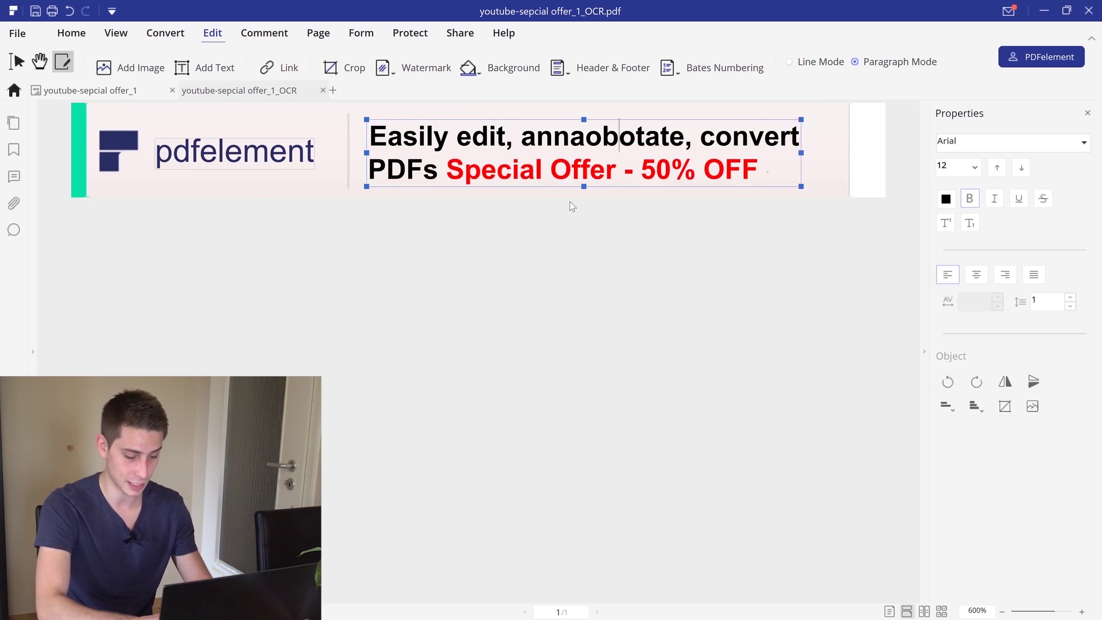